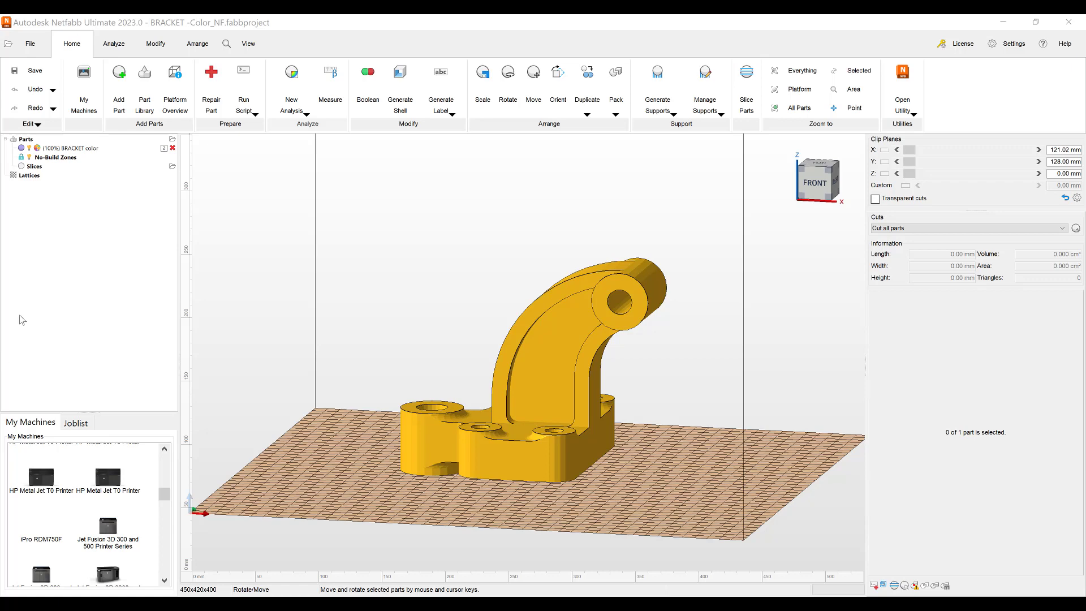
Step: Load the BRACKET color mesh into Lattice Commander as a Solid component
scroll(467, 354, up, 4)
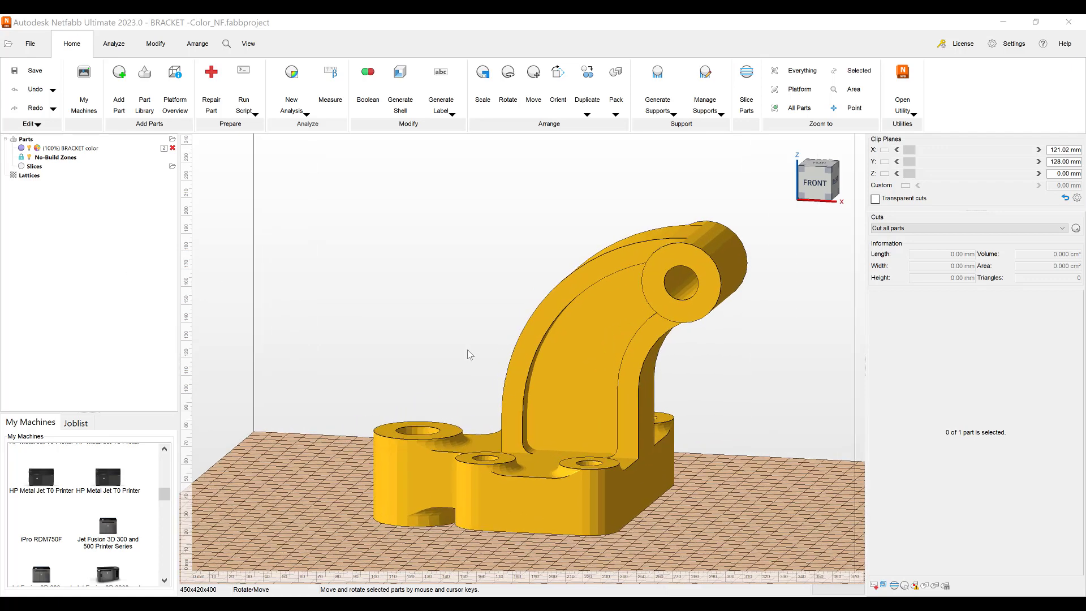
scroll(469, 348, down, 4)
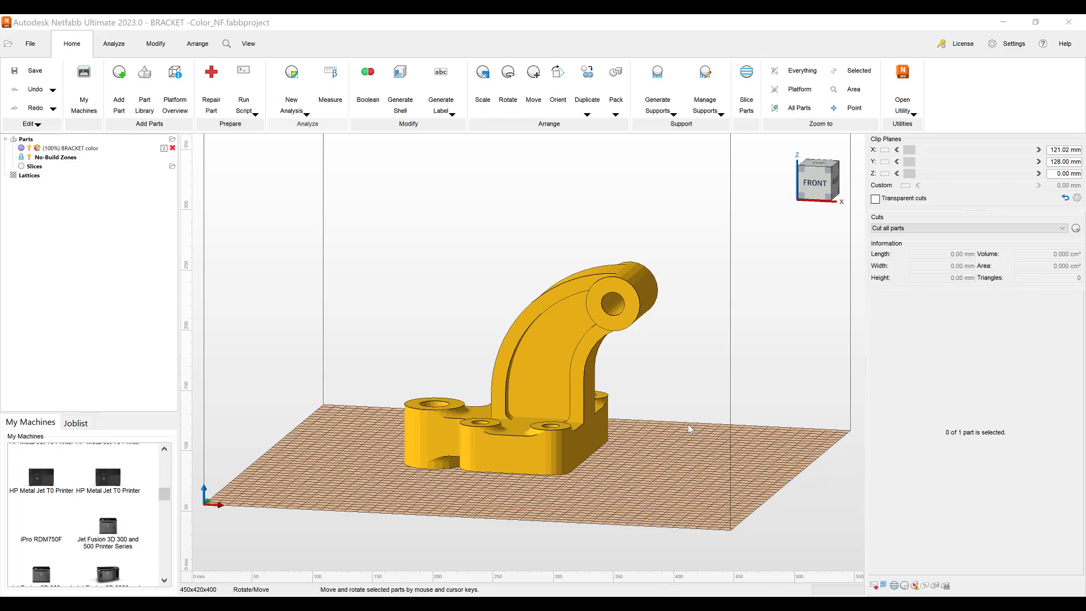
right_drag(689, 429, 328, 420)
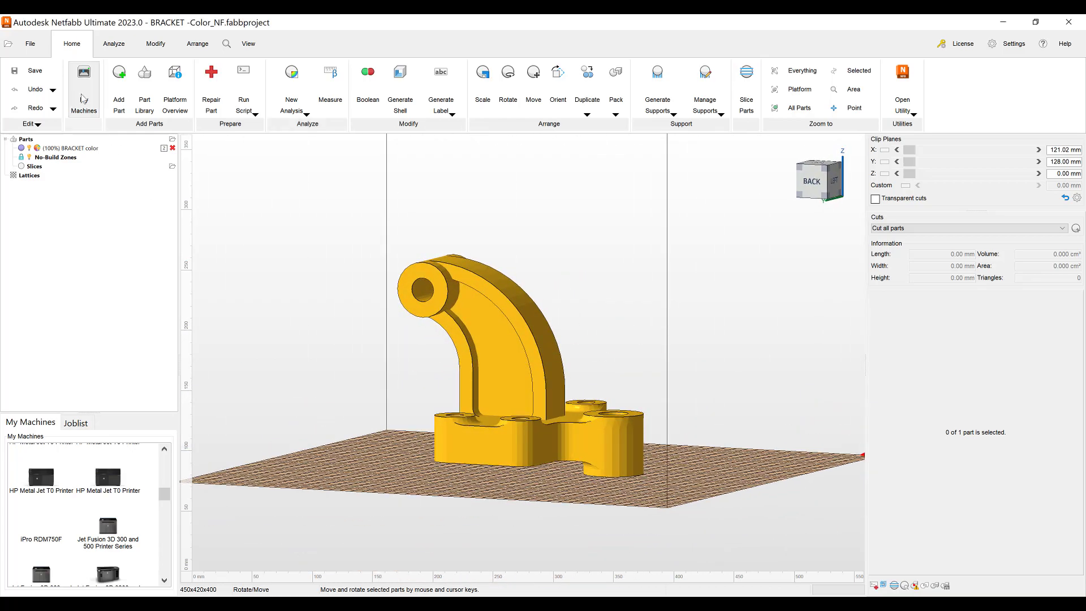
click(154, 45)
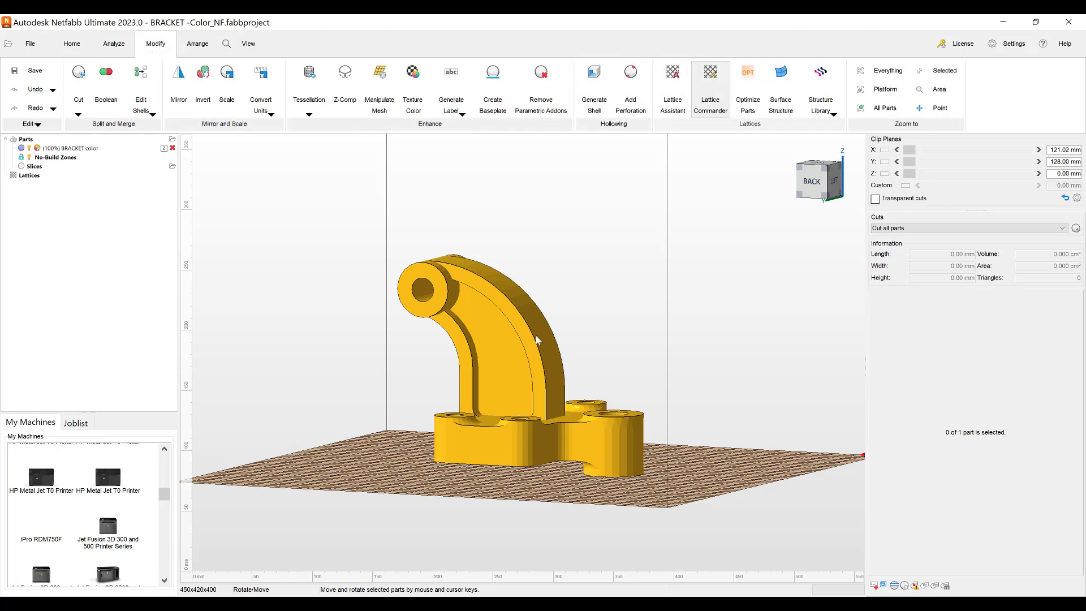
click(479, 361)
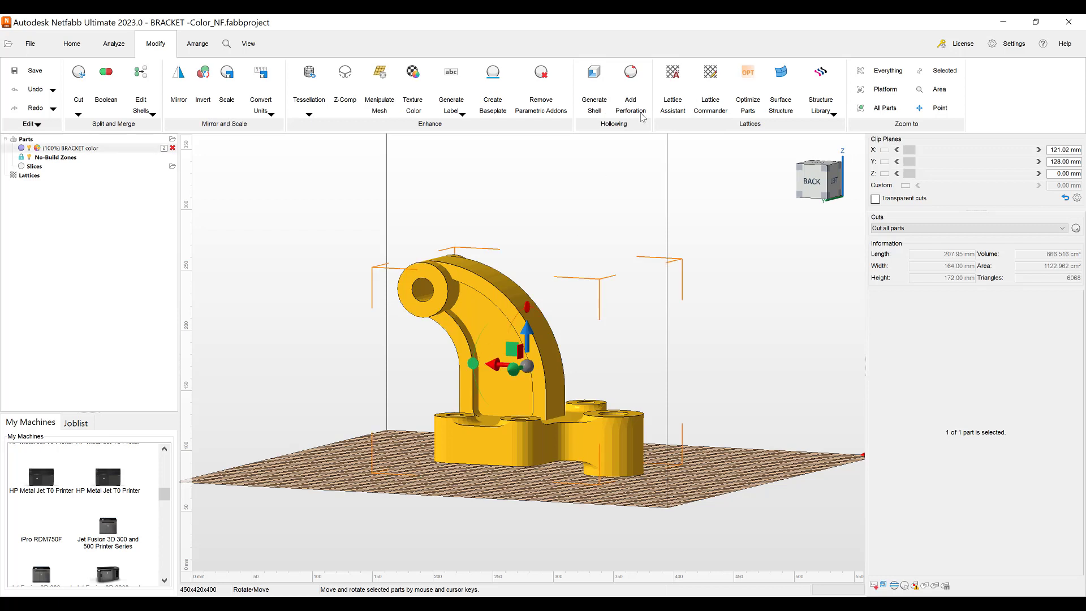
click(709, 84)
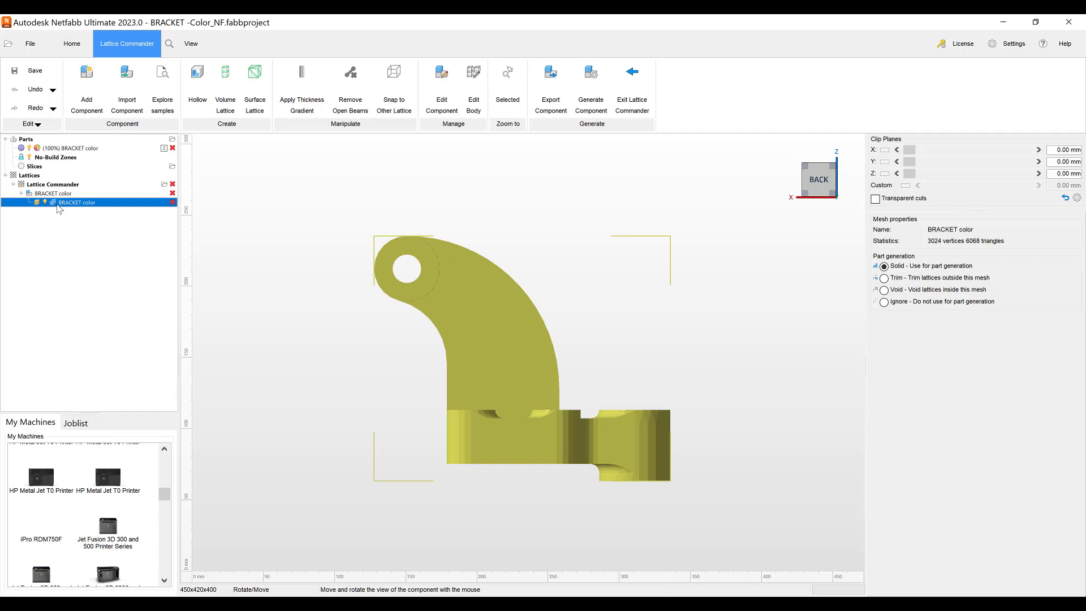
drag(544, 411, 523, 435)
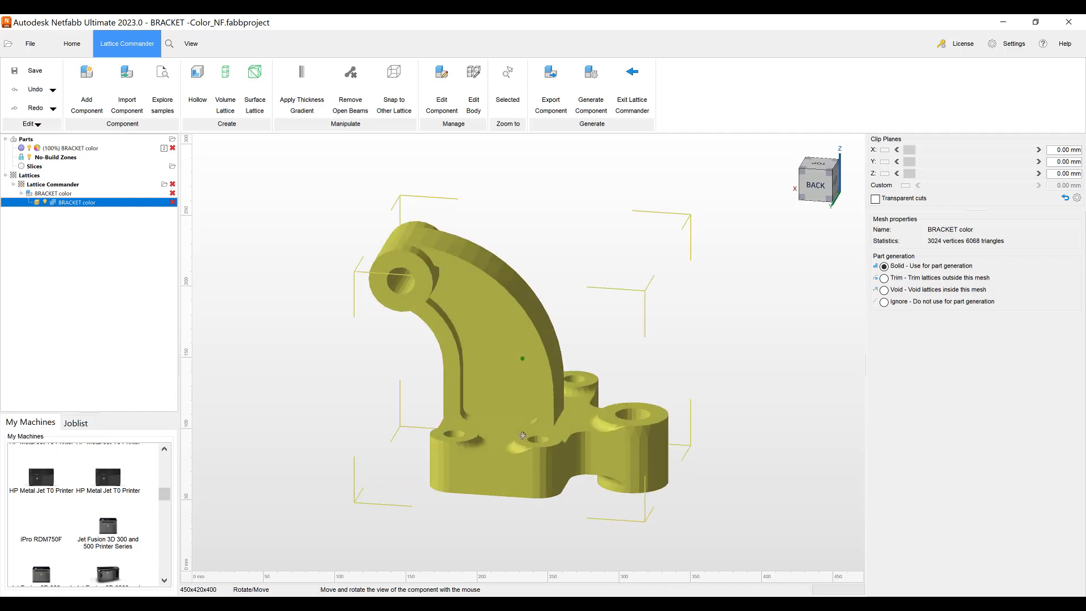
click(233, 105)
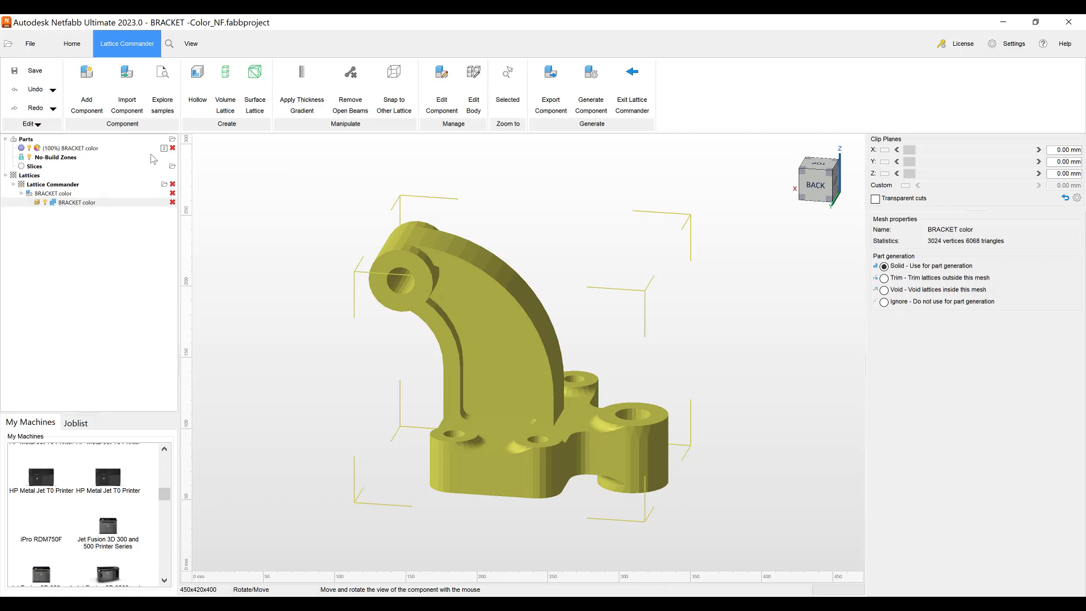
Step: Generate a 3.158 mm Hollow skin body from the bracket
click(201, 100)
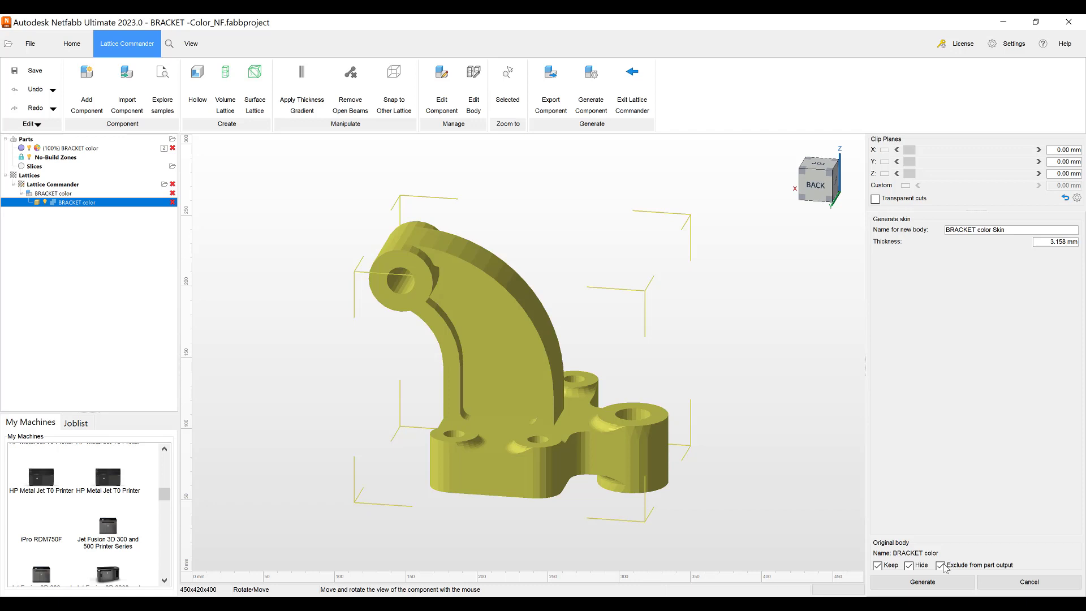
click(922, 582)
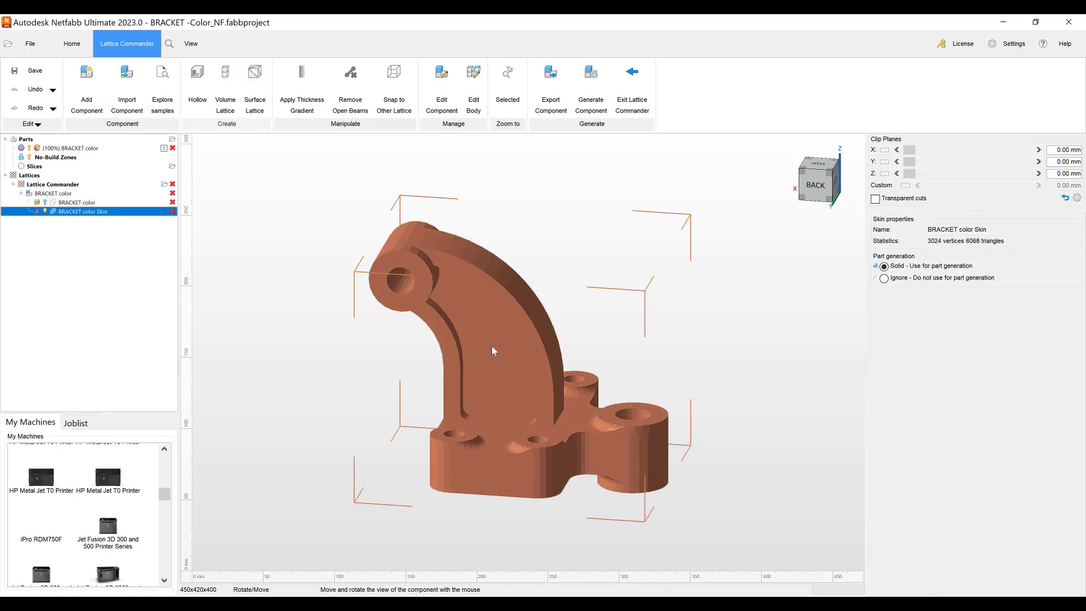
drag(475, 359, 548, 430)
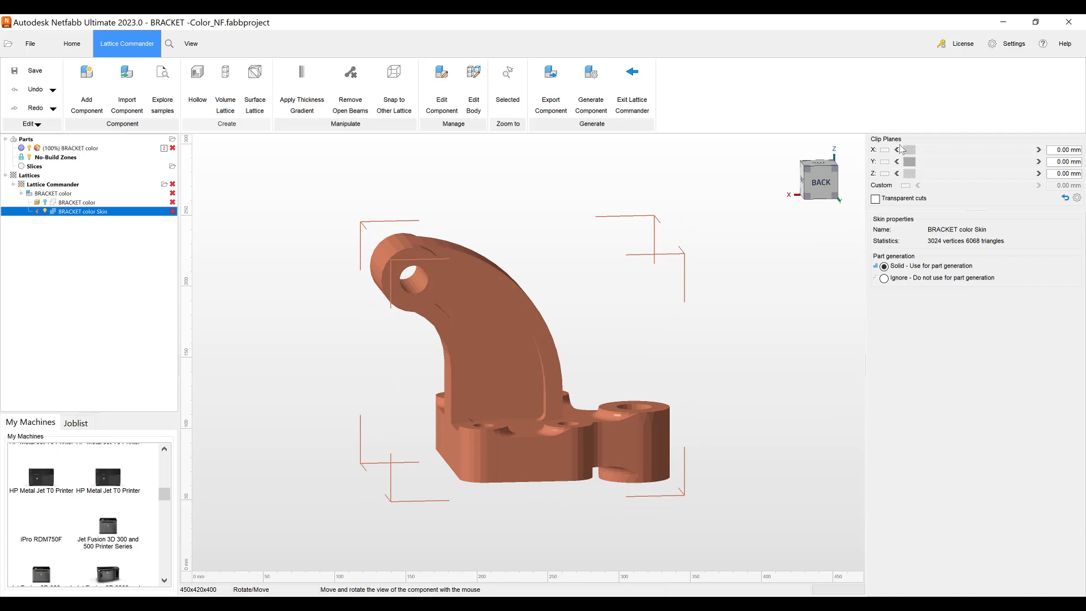
Step: Inspect the skin by sliding the Y clip plane to 125.55 mm
drag(910, 163, 963, 164)
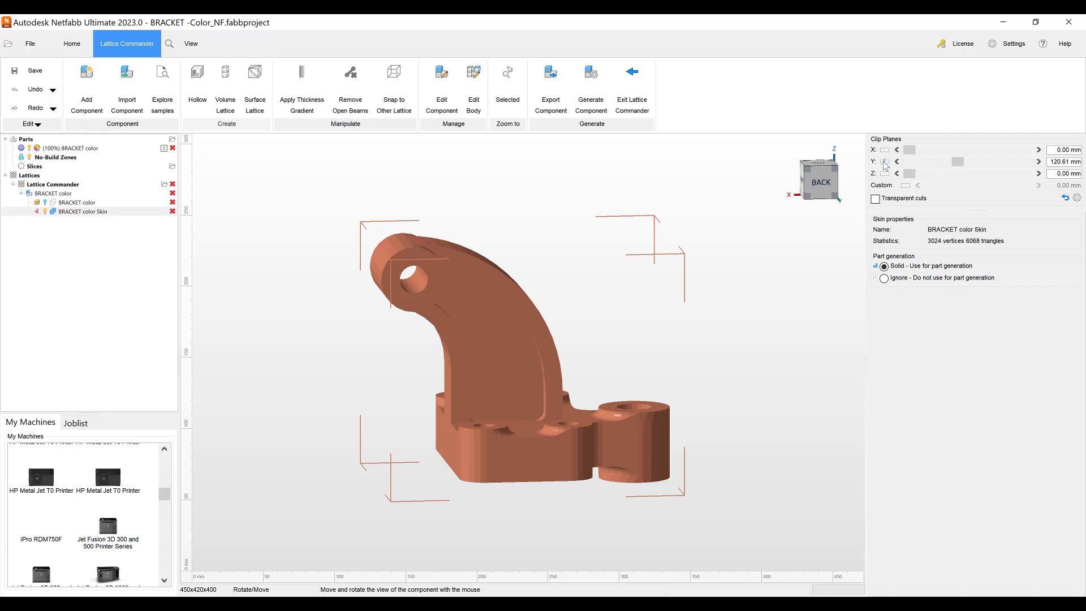
drag(424, 347, 892, 213)
mouse_move(961, 161)
mouse_down()
mouse_move(1004, 163)
mouse_move(963, 171)
mouse_up()
drag(396, 390, 352, 388)
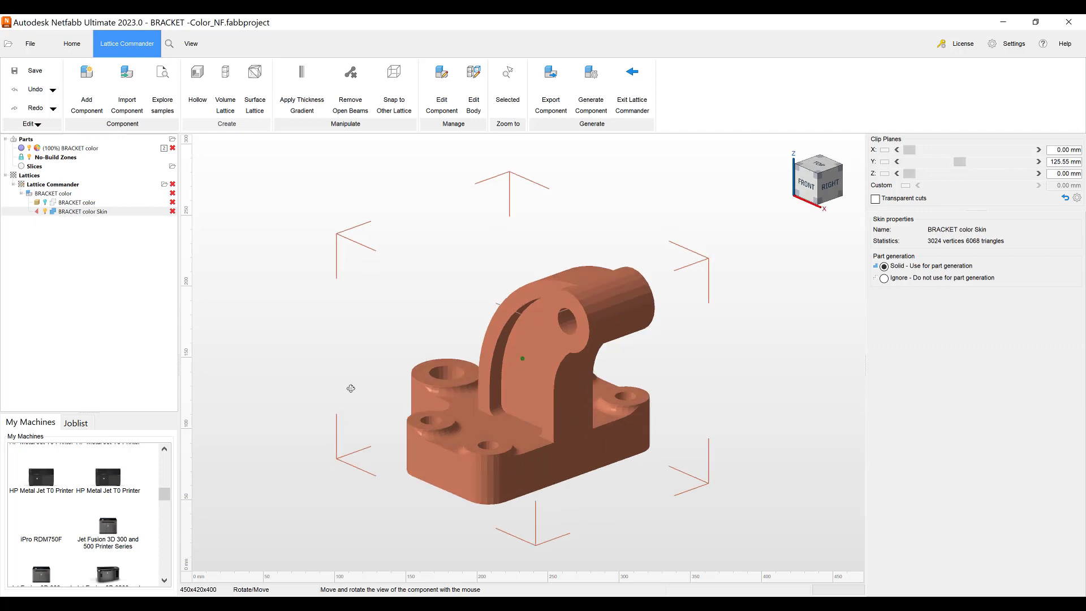
Step: Start a volume lattice on BRACKET color with the X unit topology
click(46, 209)
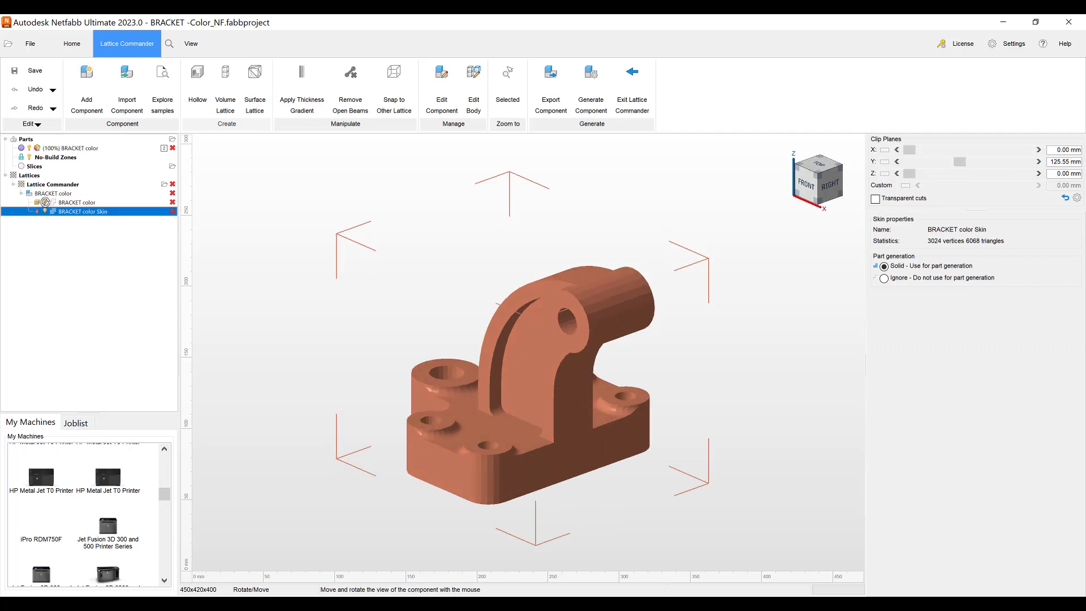
click(46, 202)
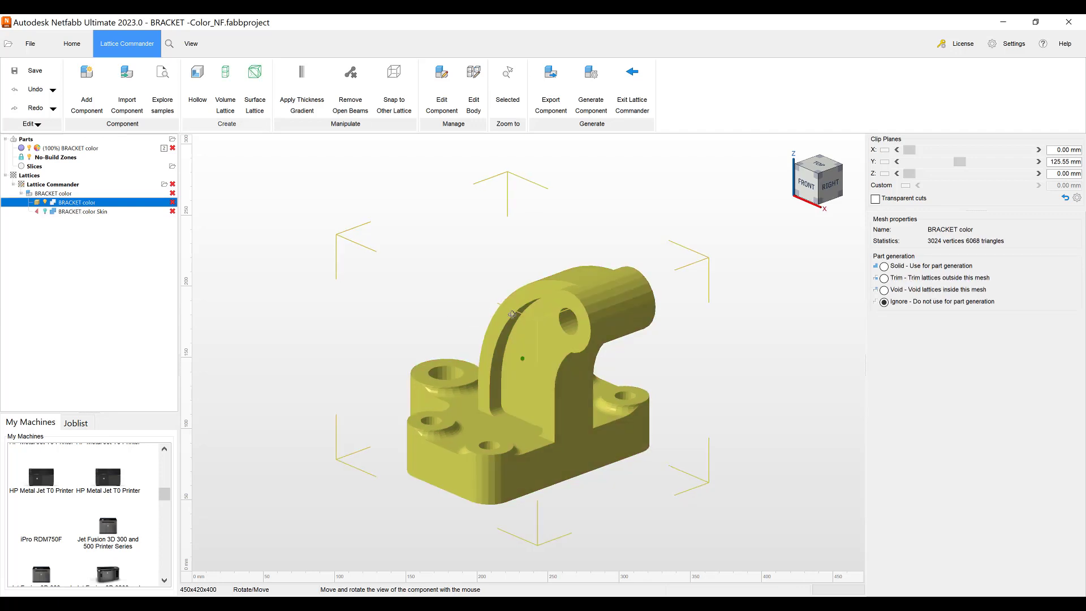
click(227, 91)
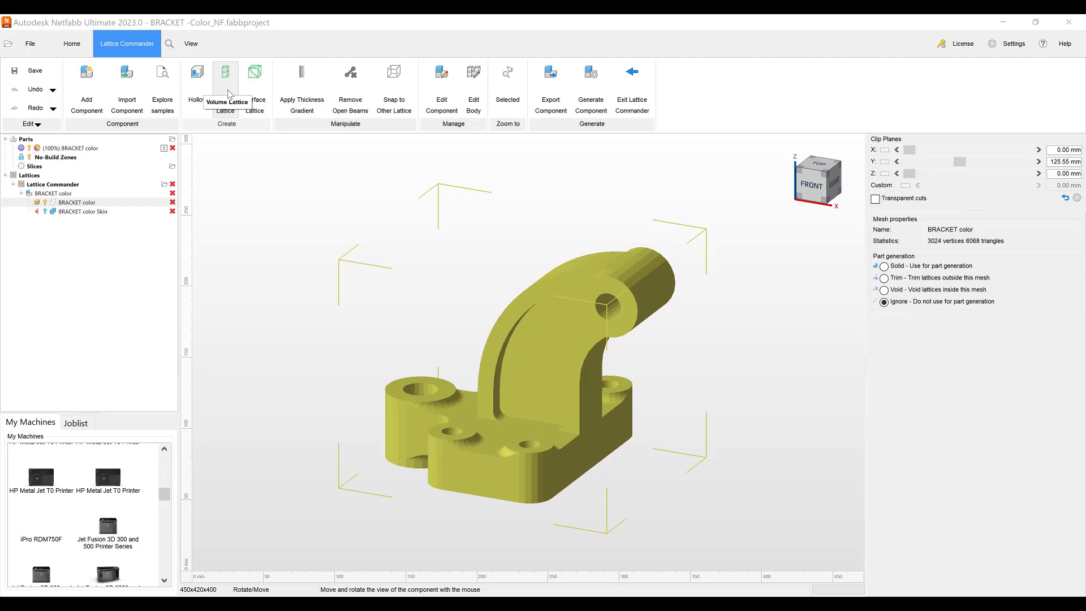
click(819, 201)
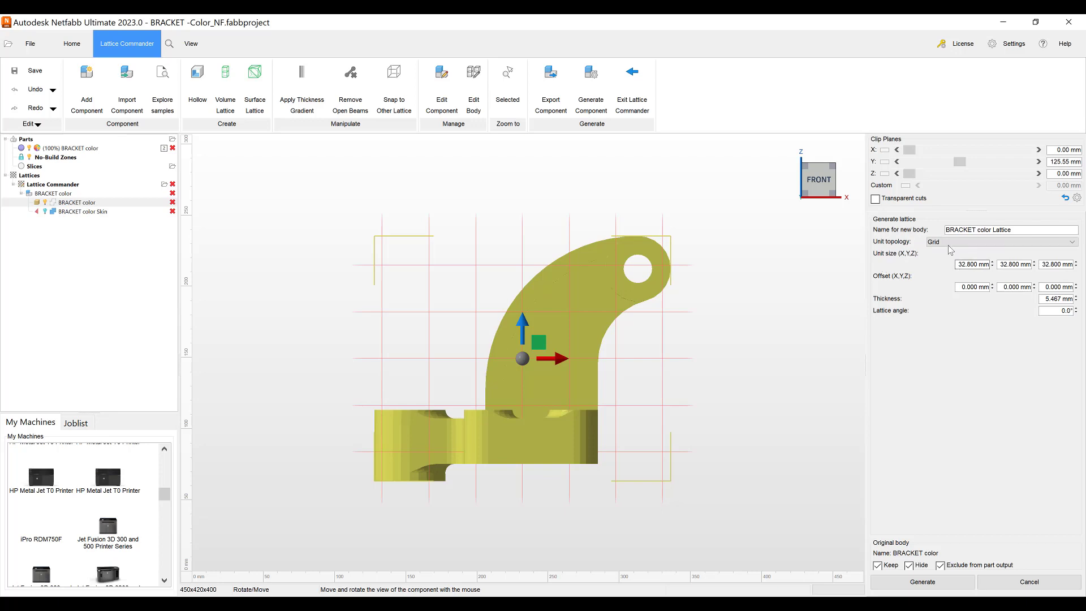
click(1073, 247)
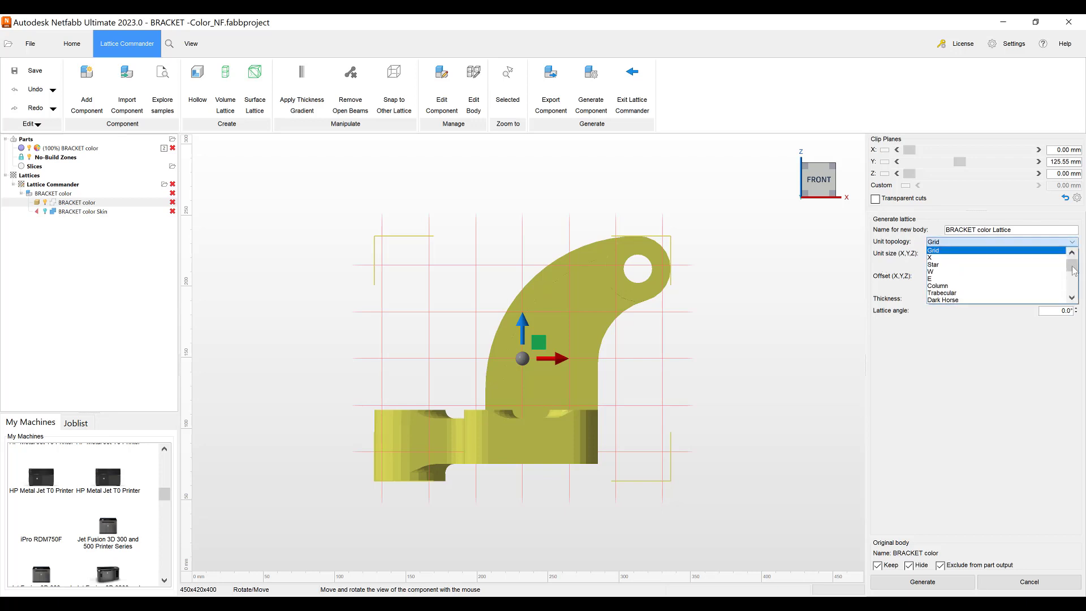
drag(1073, 268, 1074, 273)
scroll(1074, 273, down, 3)
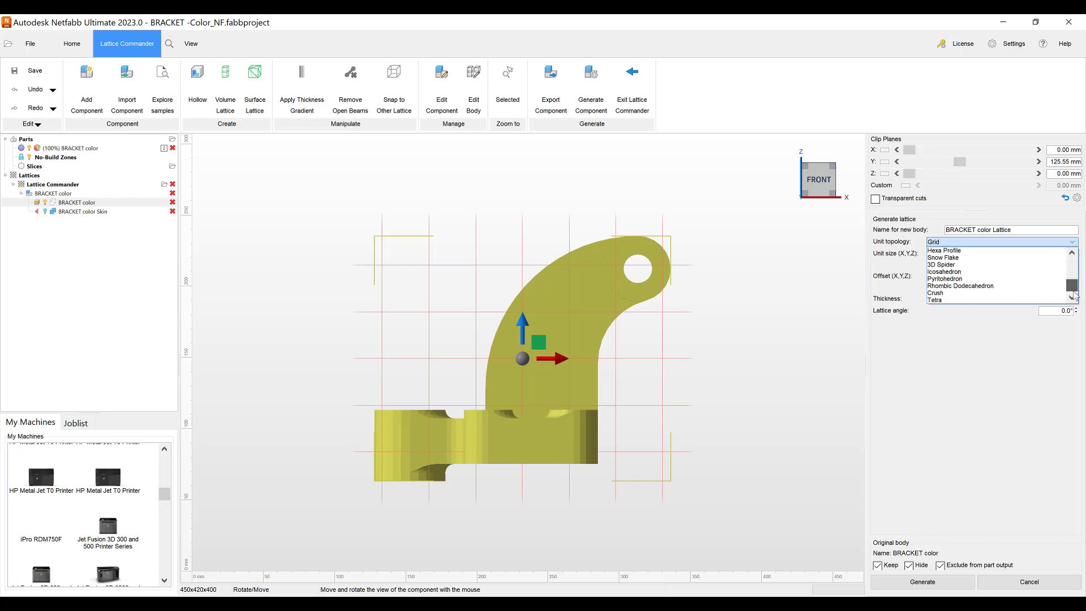
scroll(1075, 272, up, 4)
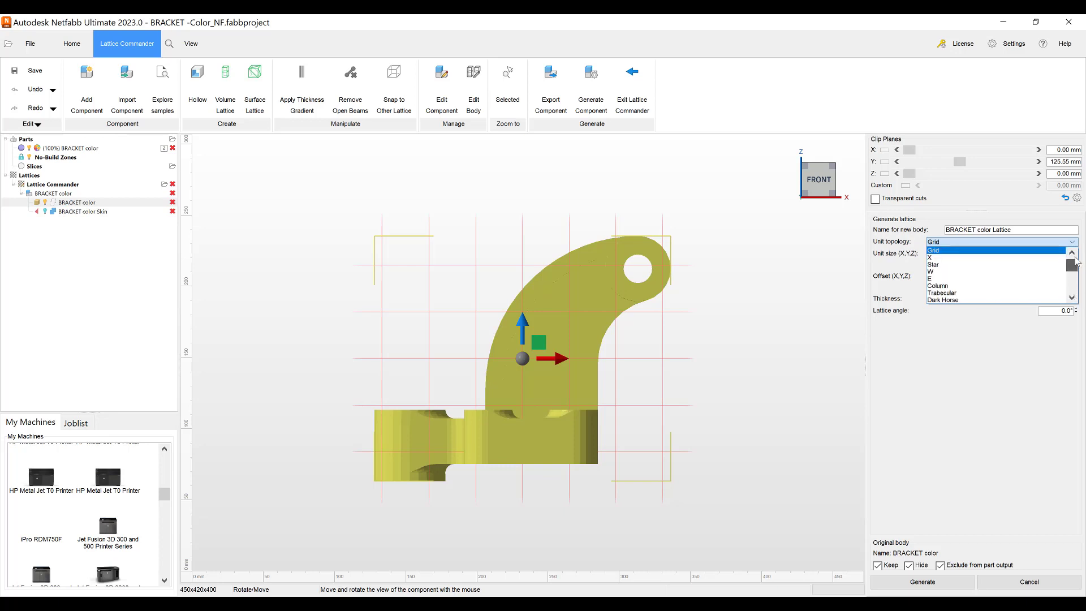
click(940, 258)
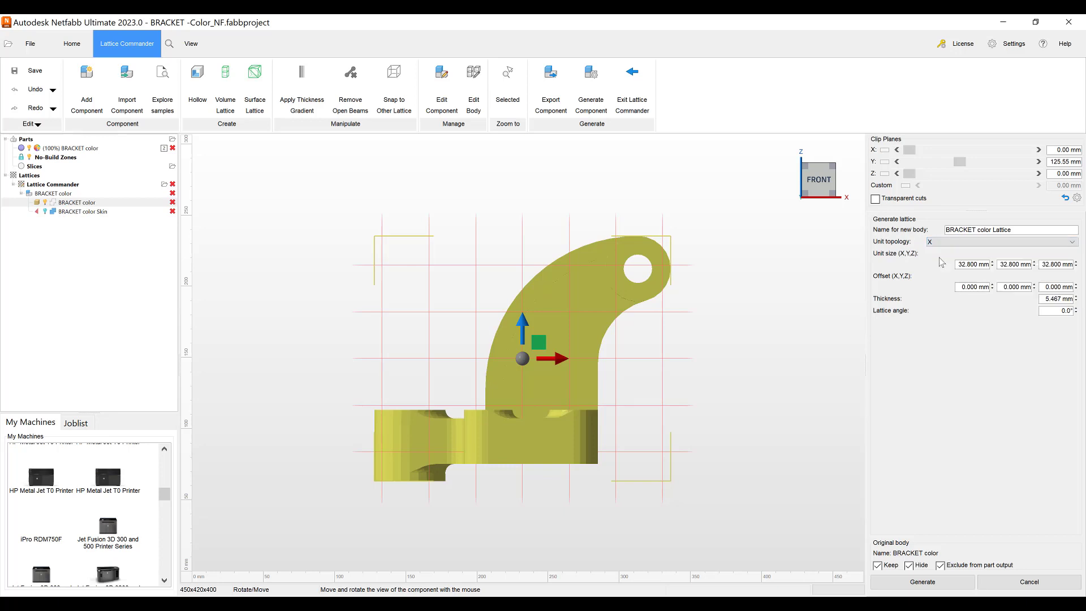
Step: Set the lattice unit size to 15 mm in X, Y and Z and generate it
click(988, 262)
text(15)
key(Tab)
text(15)
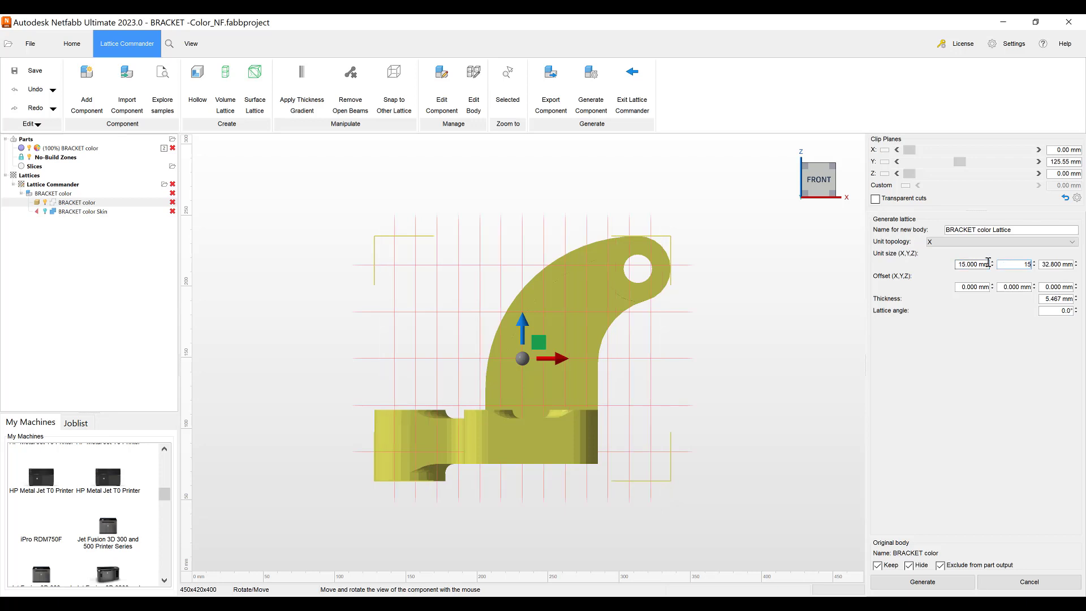
key(Tab)
text(15)
key(Return)
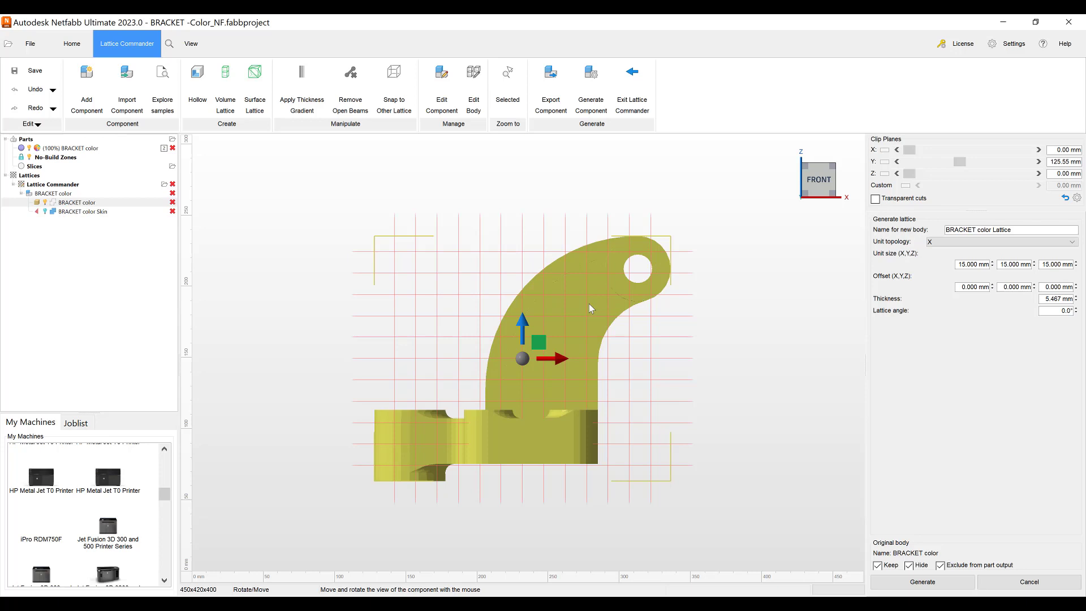
click(1071, 299)
click(952, 589)
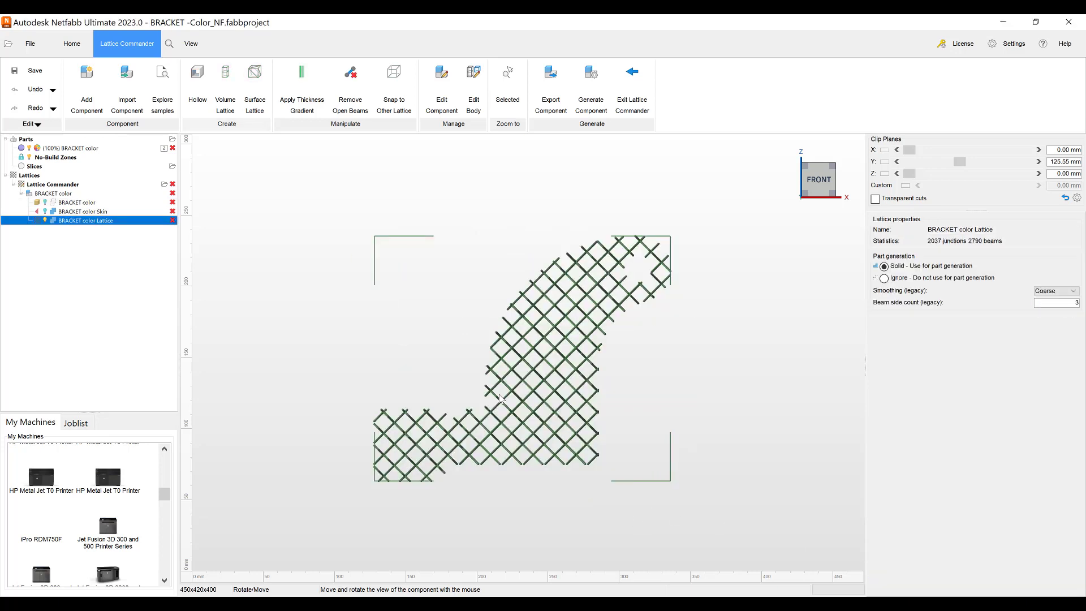
Step: Place the gradient start point at Z 31.52 and the end plane at Z 126.45 mm
scroll(501, 399, up, 3)
scroll(502, 404, down, 2)
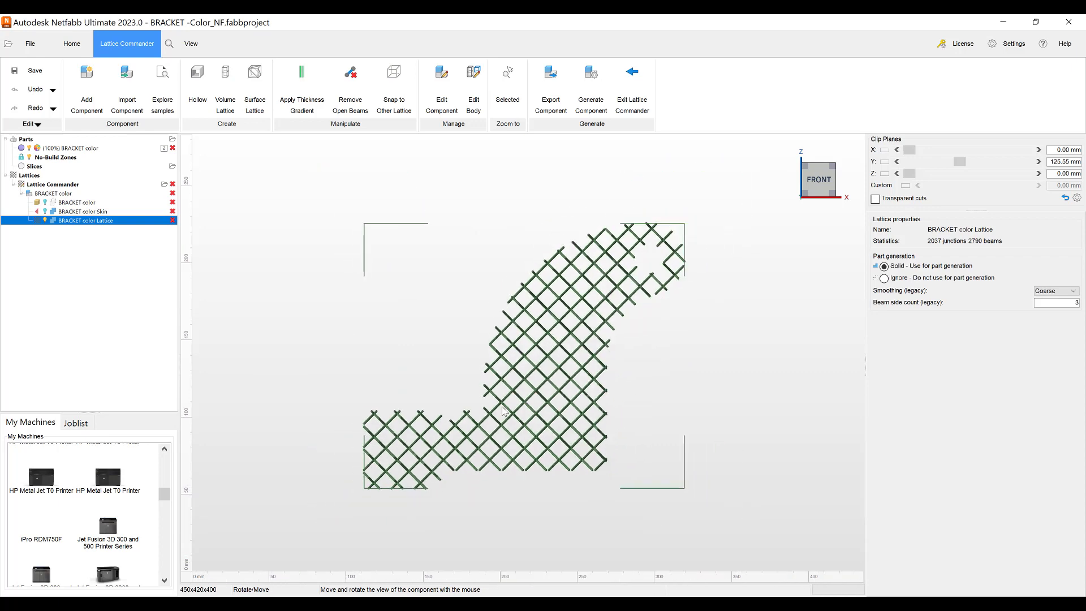
click(303, 91)
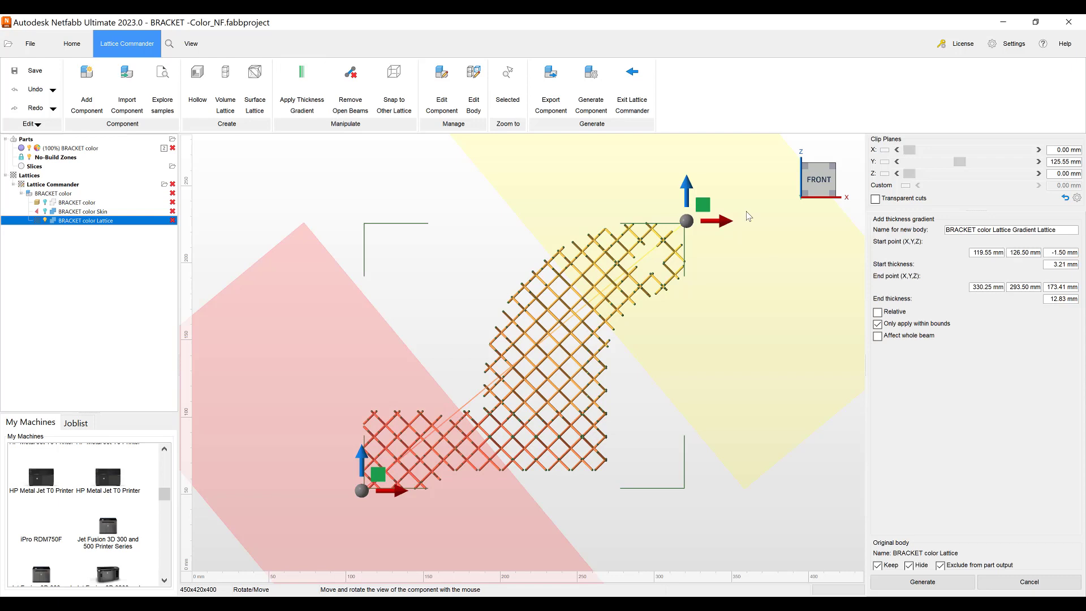
click(803, 181)
click(802, 191)
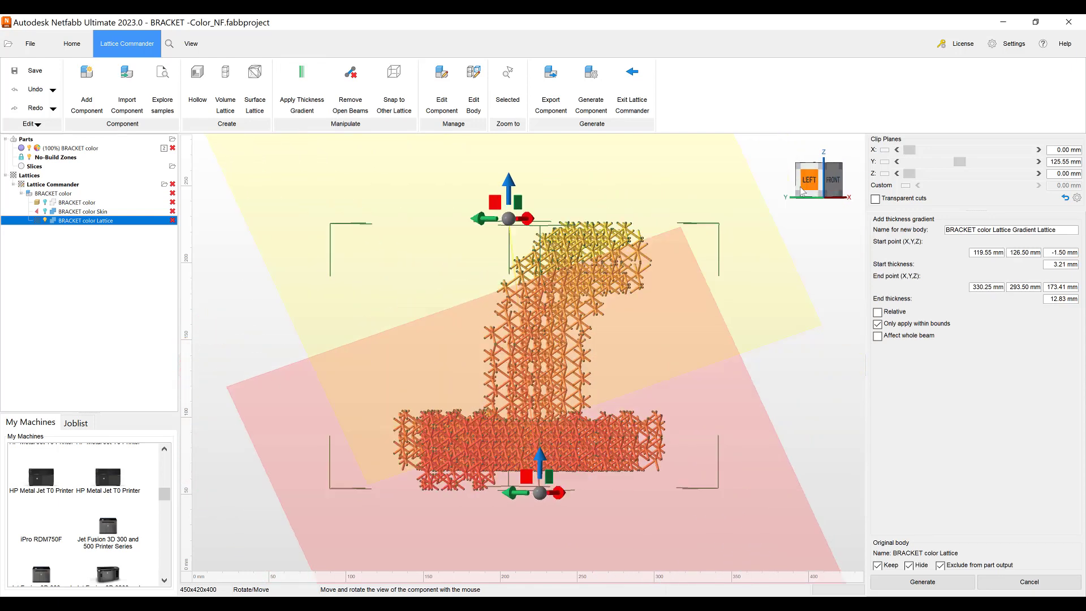
drag(387, 222, 615, 225)
drag(656, 459, 660, 378)
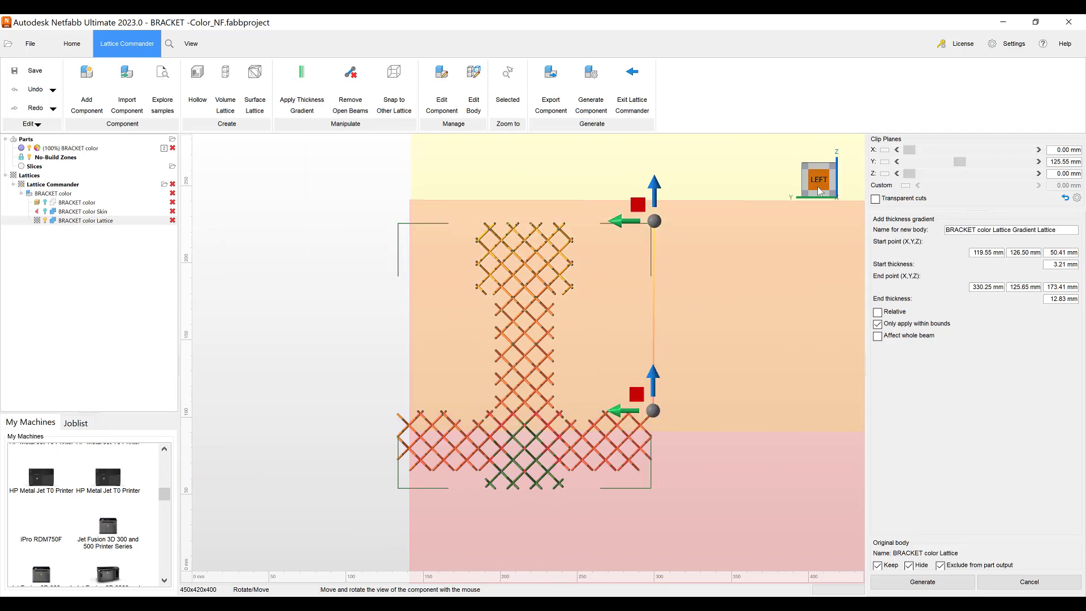
drag(819, 191, 335, 384)
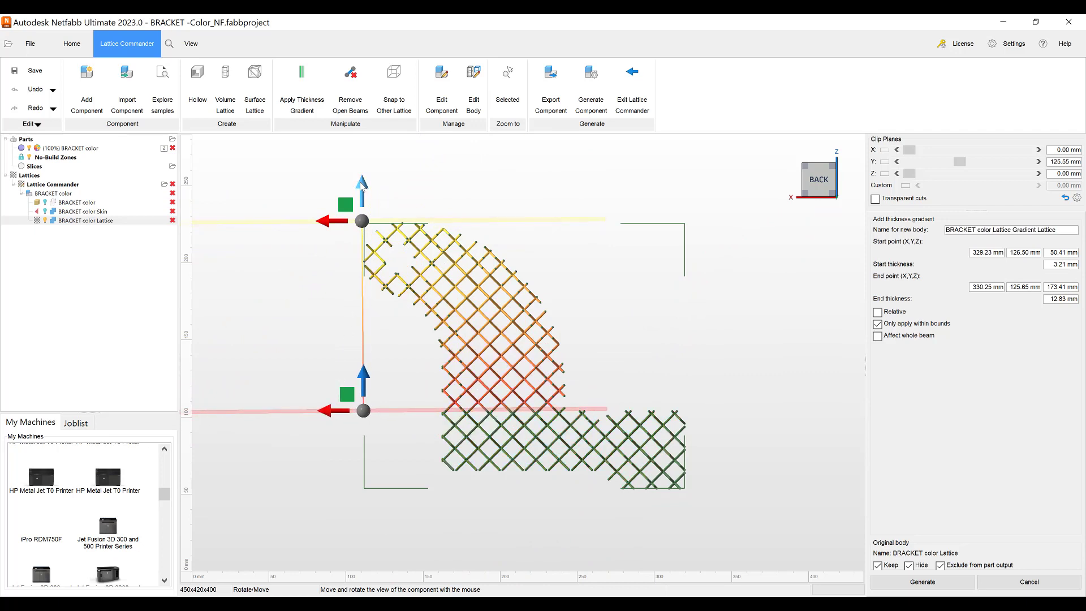
drag(359, 181, 358, 266)
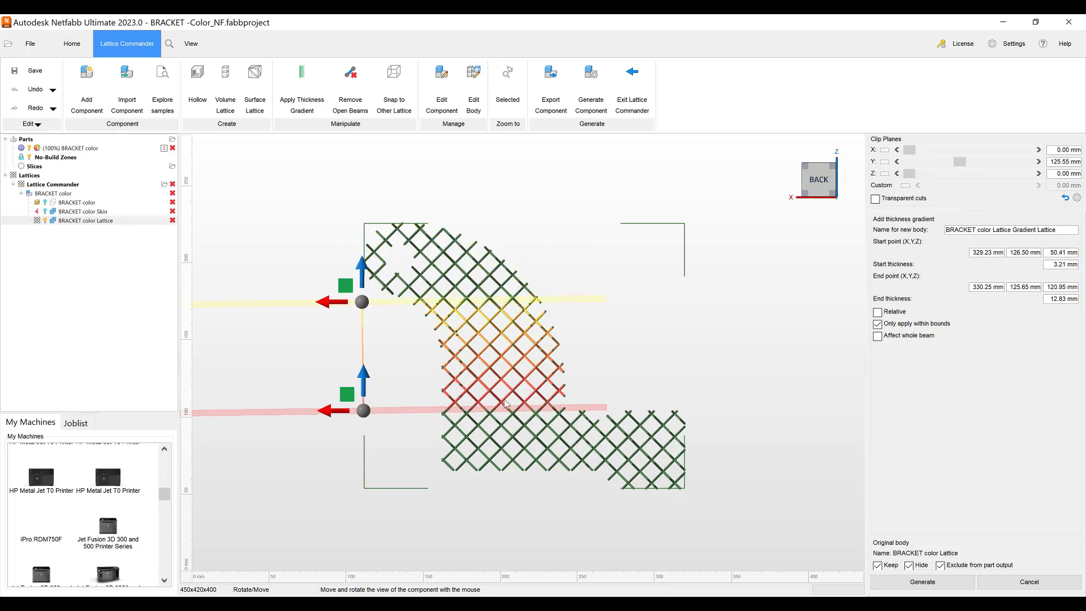
click(362, 411)
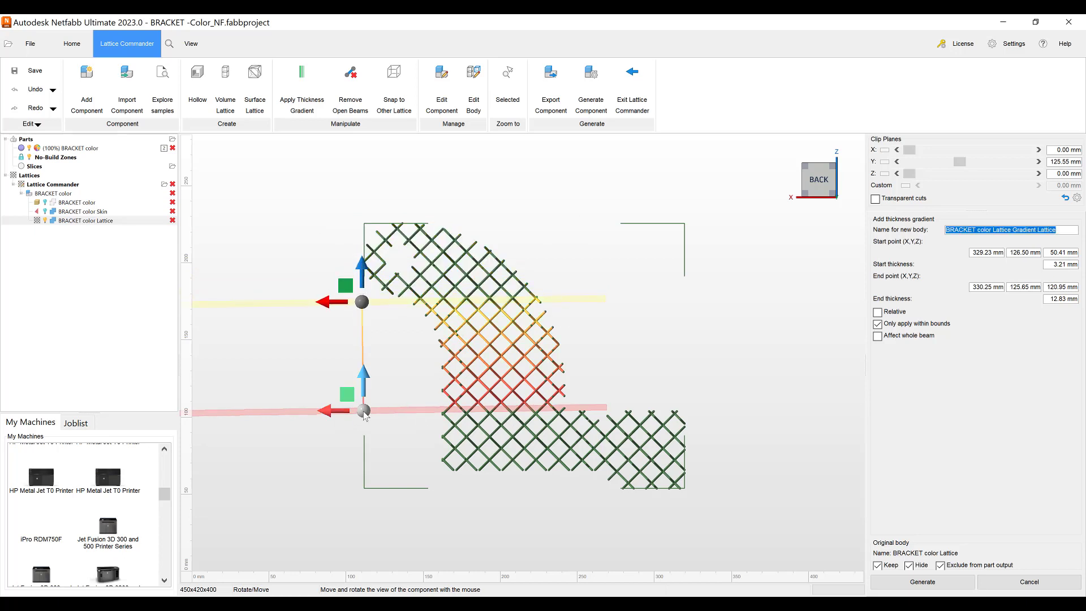
drag(362, 415, 362, 412)
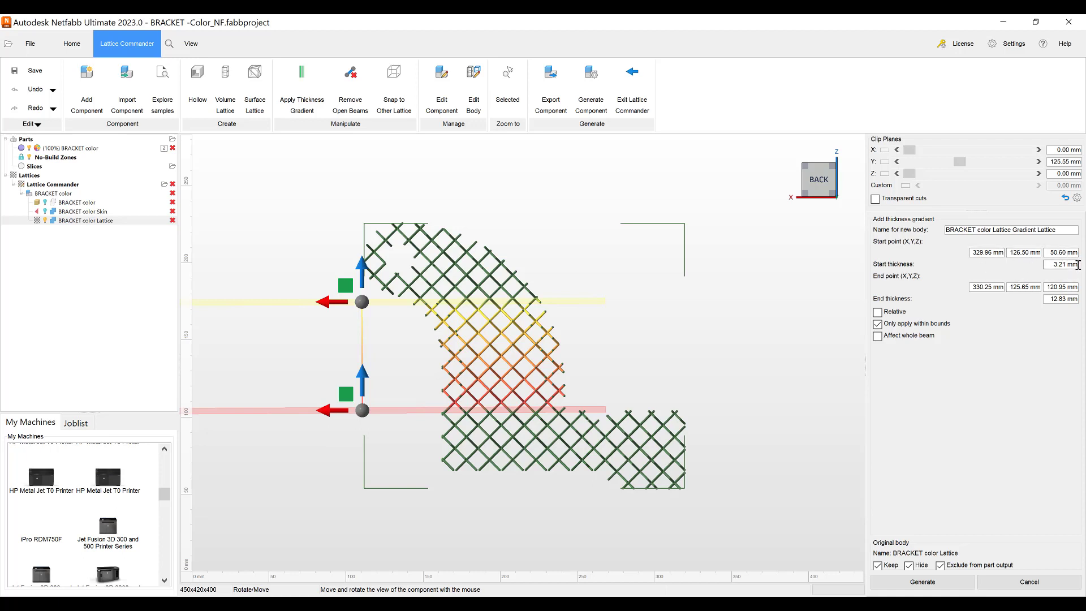
Step: Set start thickness 3.50 mm and end thickness 1.50 mm, then generate the gradient lattice
click(1077, 264)
click(1078, 299)
click(923, 582)
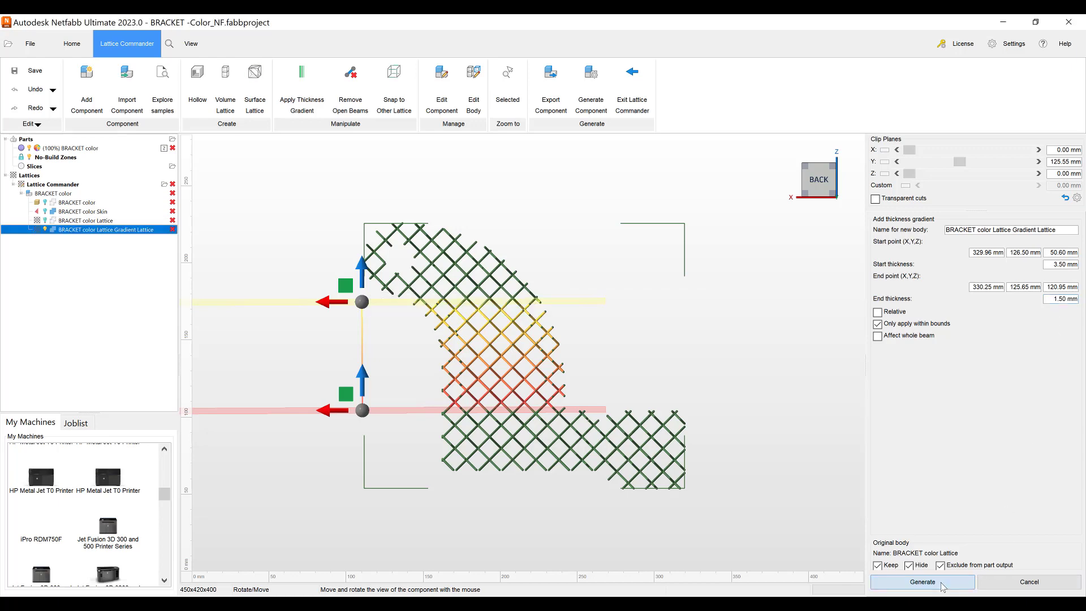
Step: Change the gradient lattice's Smoothing (legacy) from Coarse to Super fine
scroll(488, 376, up, 3)
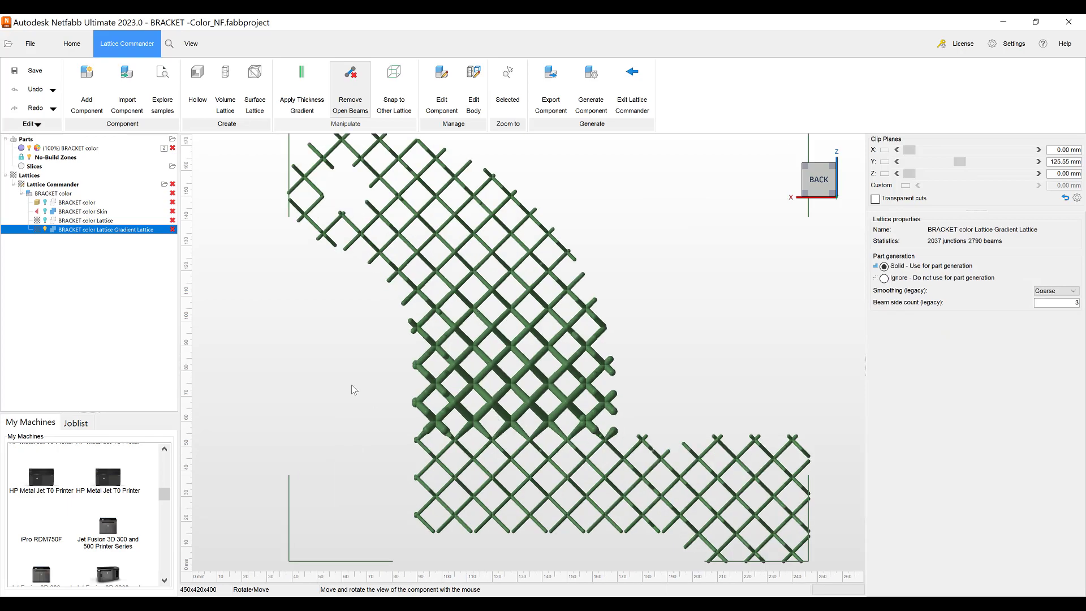
drag(355, 389, 684, 401)
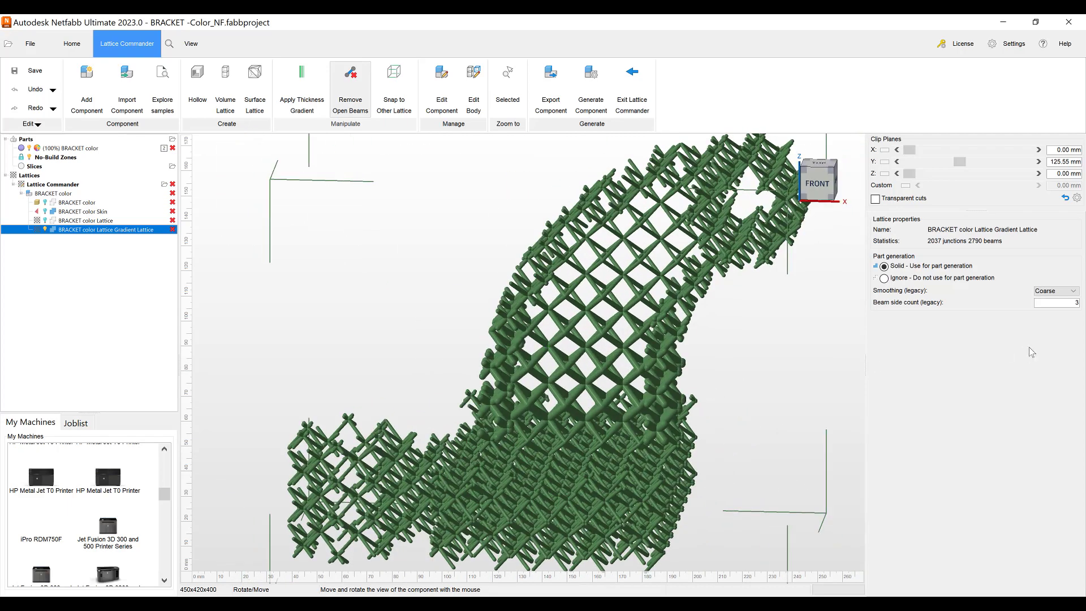
click(1073, 292)
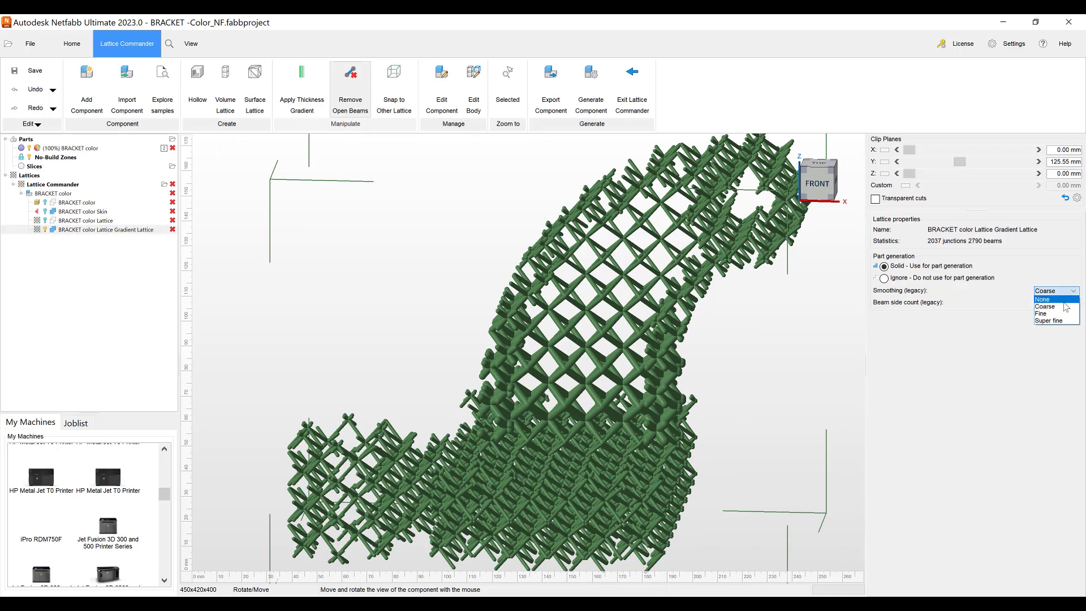
click(1052, 321)
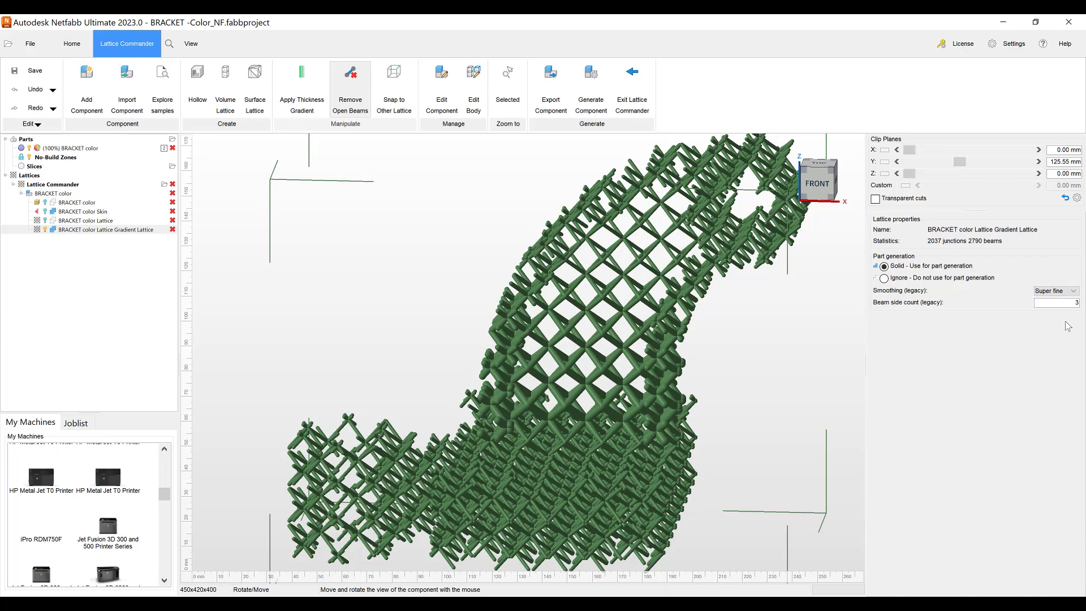
scroll(636, 419, down, 5)
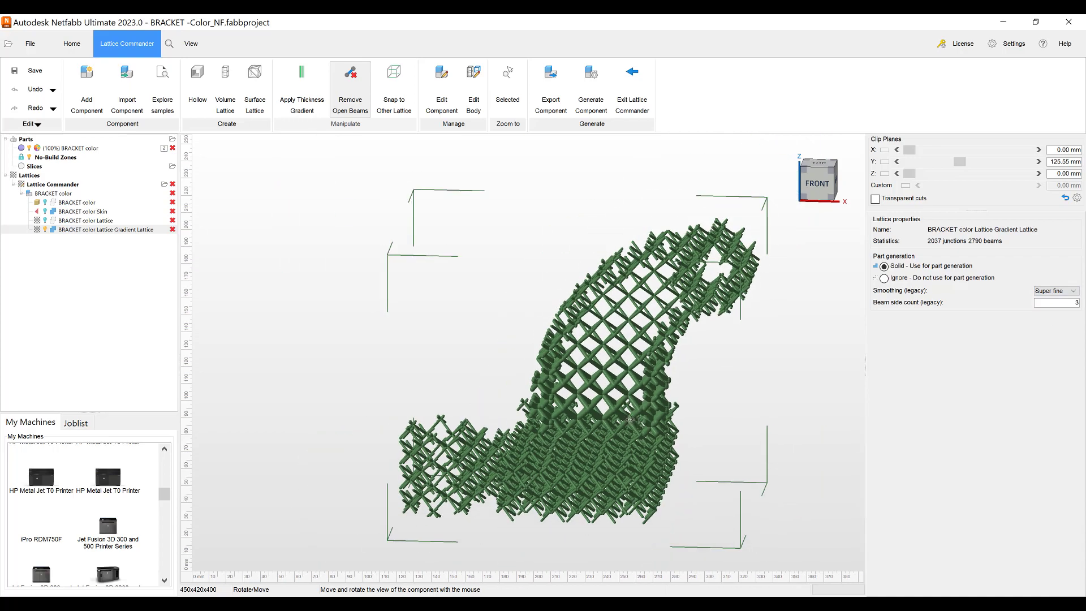
right_drag(629, 419, 629, 433)
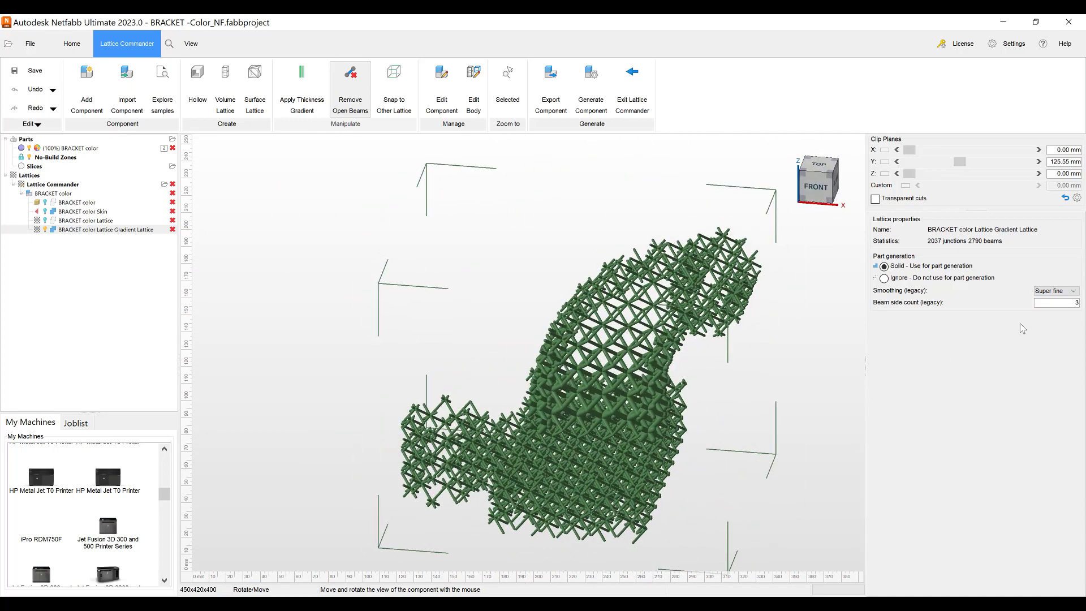
Step: Select the bracket Skin on its own and enter Edit Body
click(46, 229)
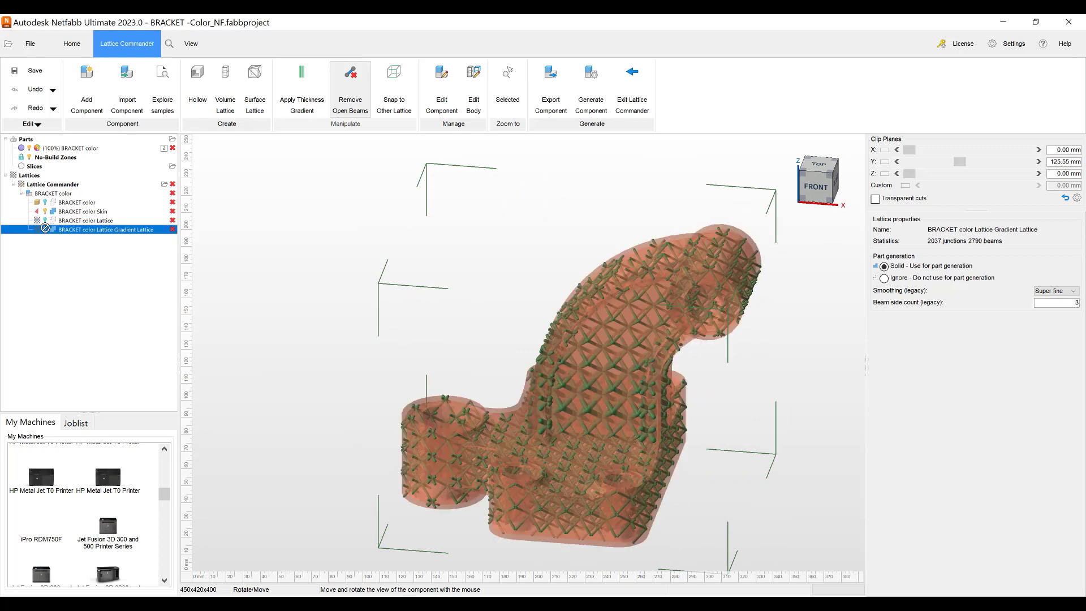
click(74, 212)
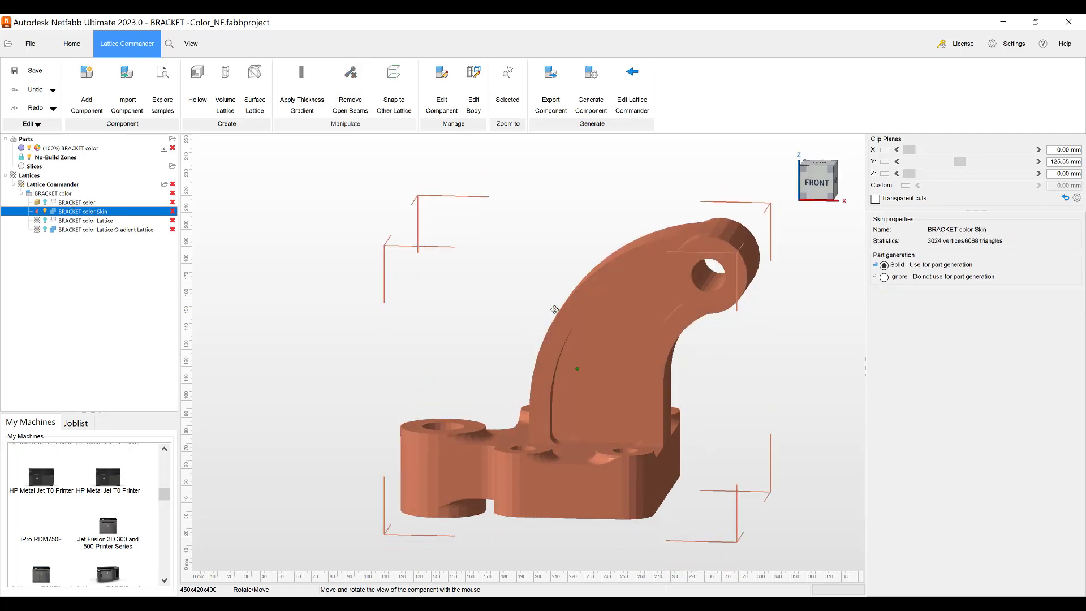
drag(555, 310, 605, 414)
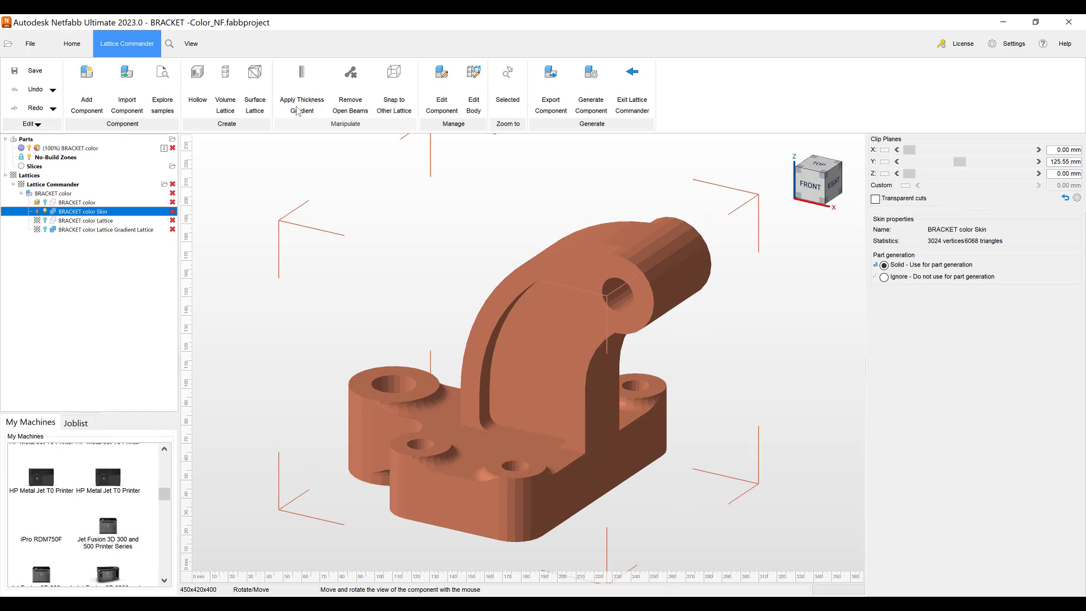
click(475, 86)
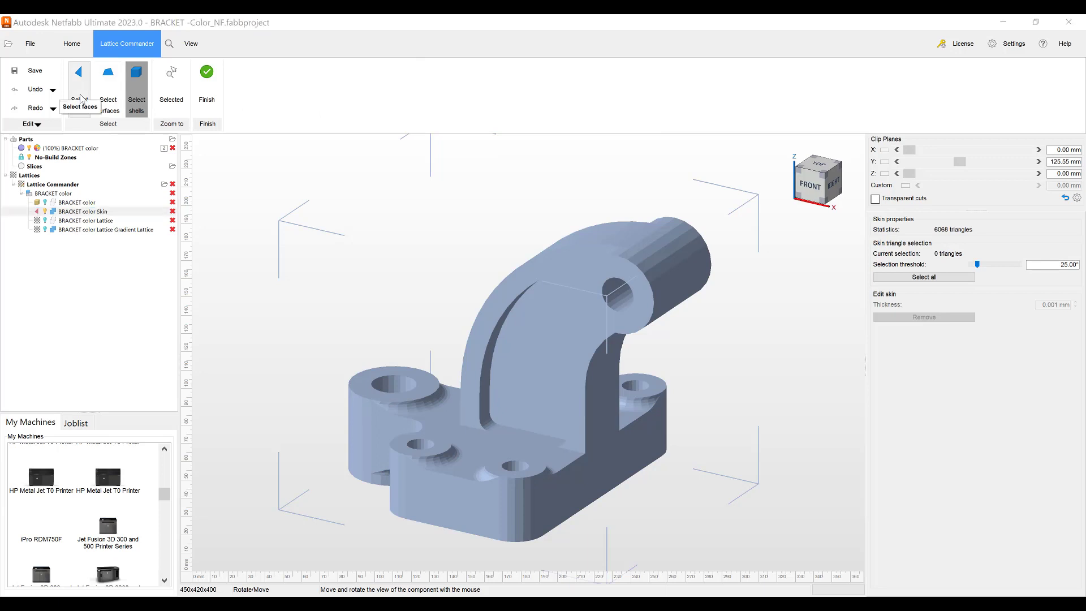
Step: Select the arm's central web surface using Select surfaces mode
click(80, 99)
click(524, 397)
click(137, 92)
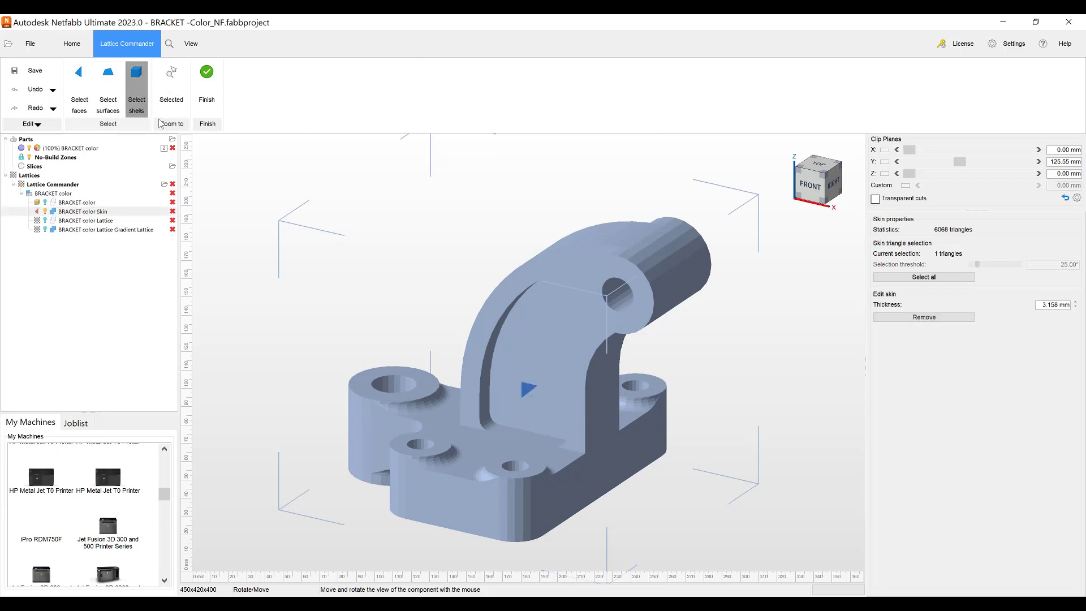
click(568, 369)
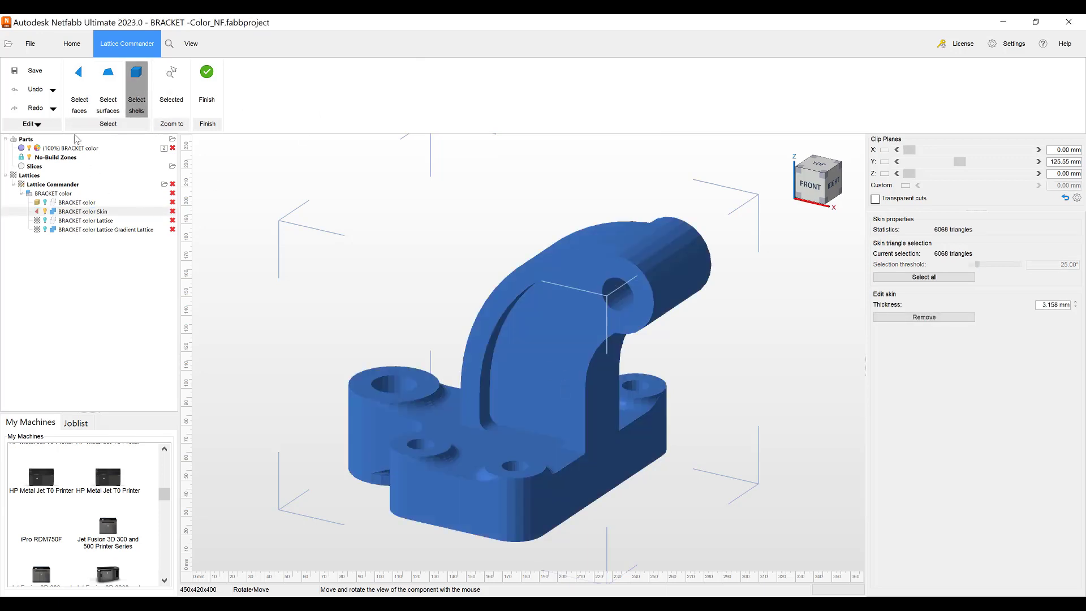
click(108, 91)
click(541, 365)
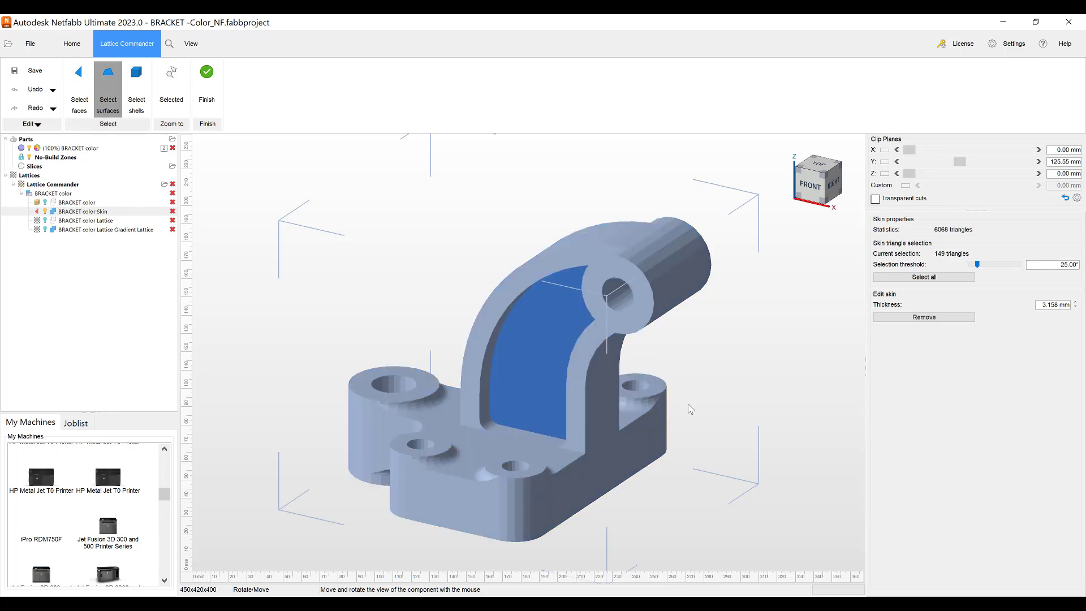
Step: Add the back web, hole and boss faces, then delete them, leaving 5618 triangles
right_drag(686, 407, 497, 353)
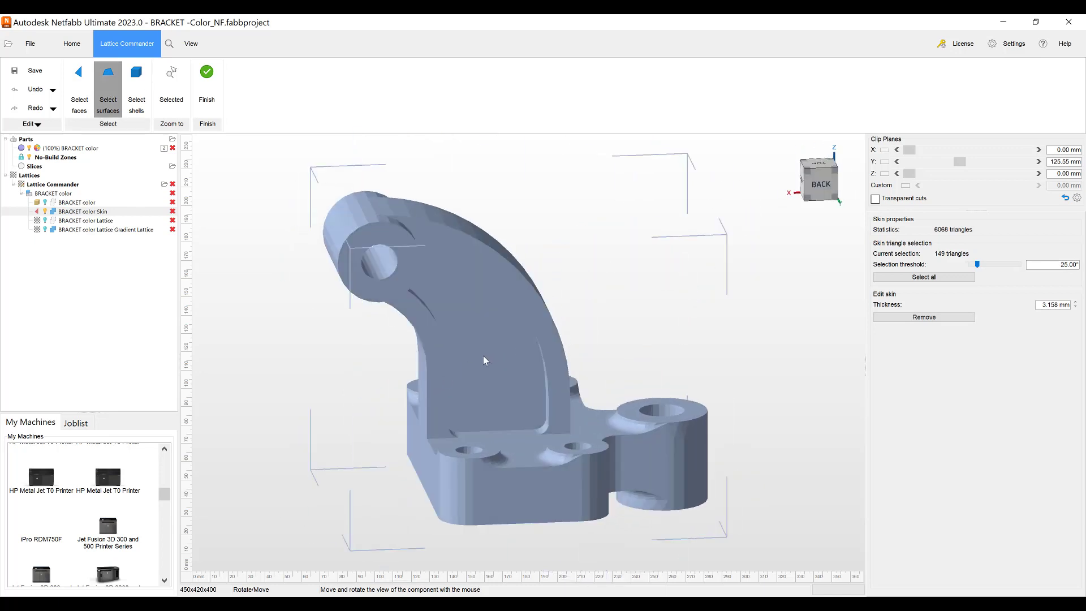
click(484, 356)
click(410, 266)
right_drag(366, 350, 633, 344)
click(684, 281)
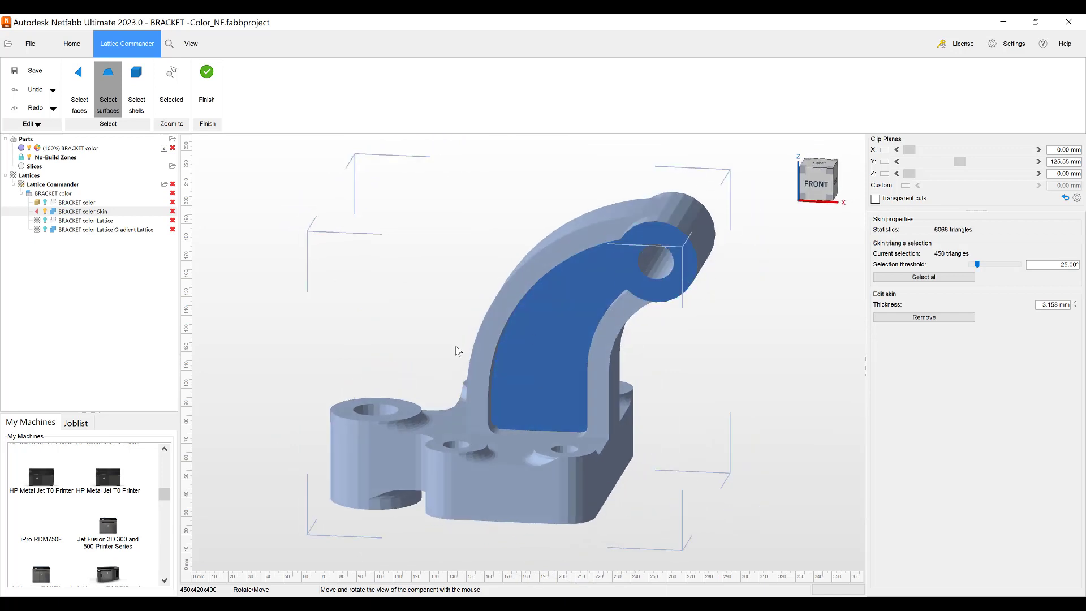
right_drag(458, 352, 499, 333)
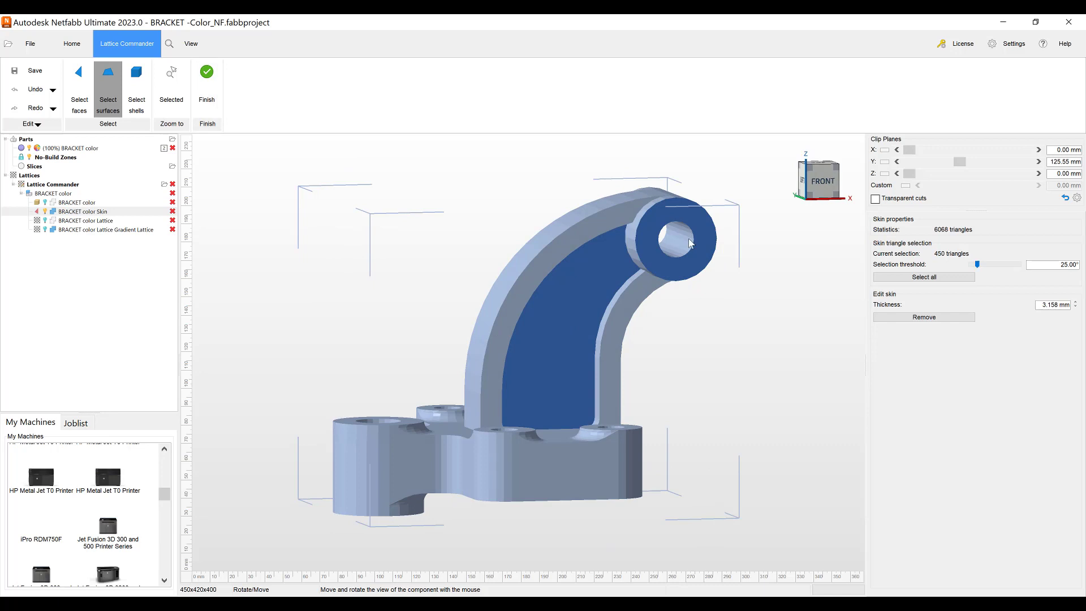
key(Delete)
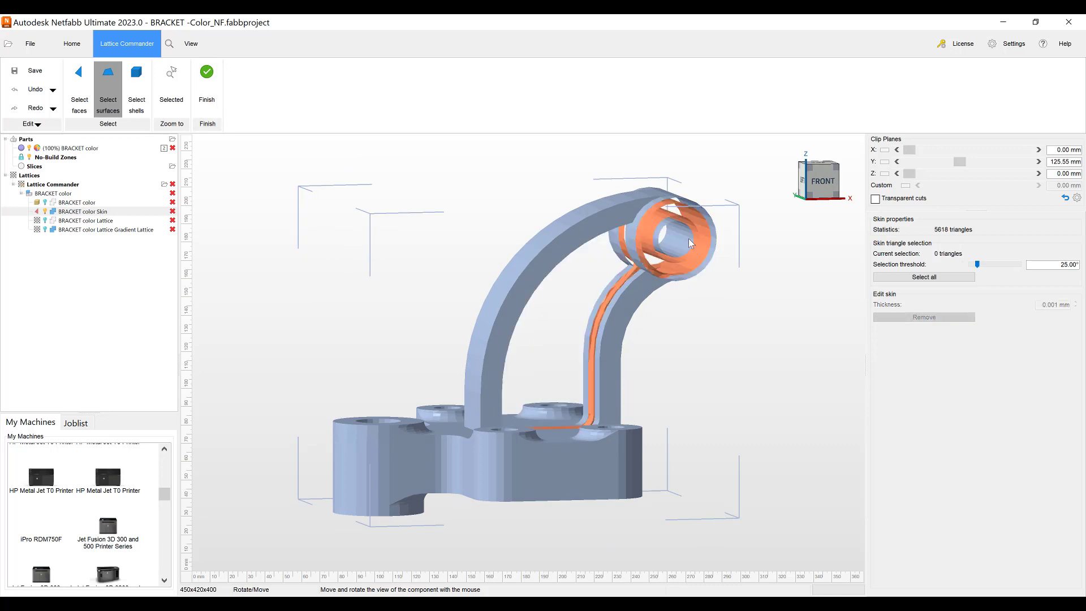
Step: Select the upper hole's inner skin surface and raise its thickness to 5.158 mm
mouse_move(680, 333)
right_down()
mouse_move(650, 330)
mouse_move(664, 320)
right_up()
scroll(673, 282, up, 5)
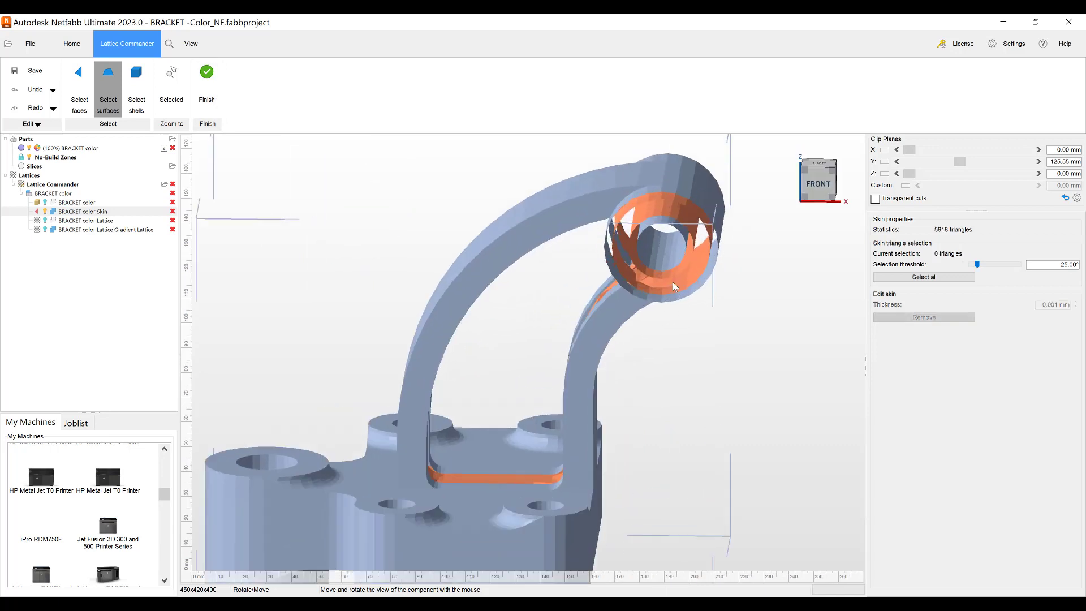
click(670, 266)
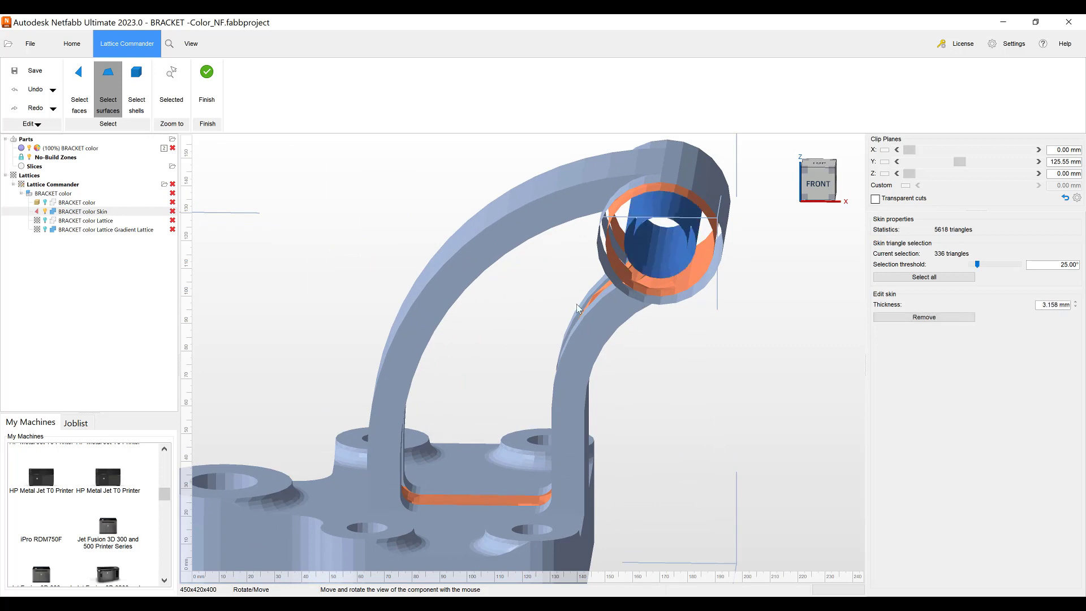
right_drag(576, 303, 582, 287)
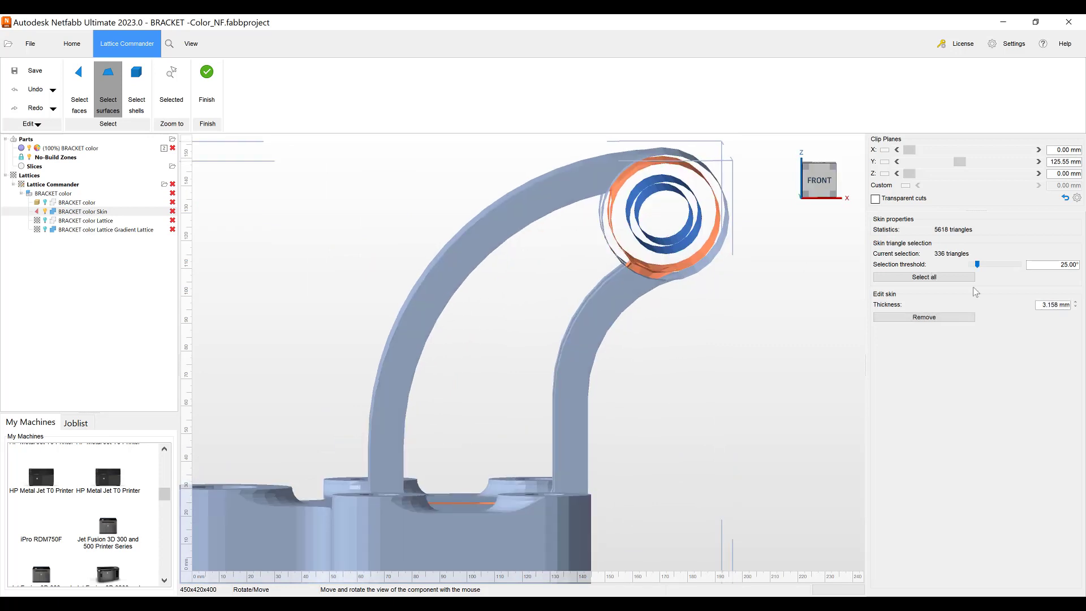
click(1075, 302)
click(1075, 302)
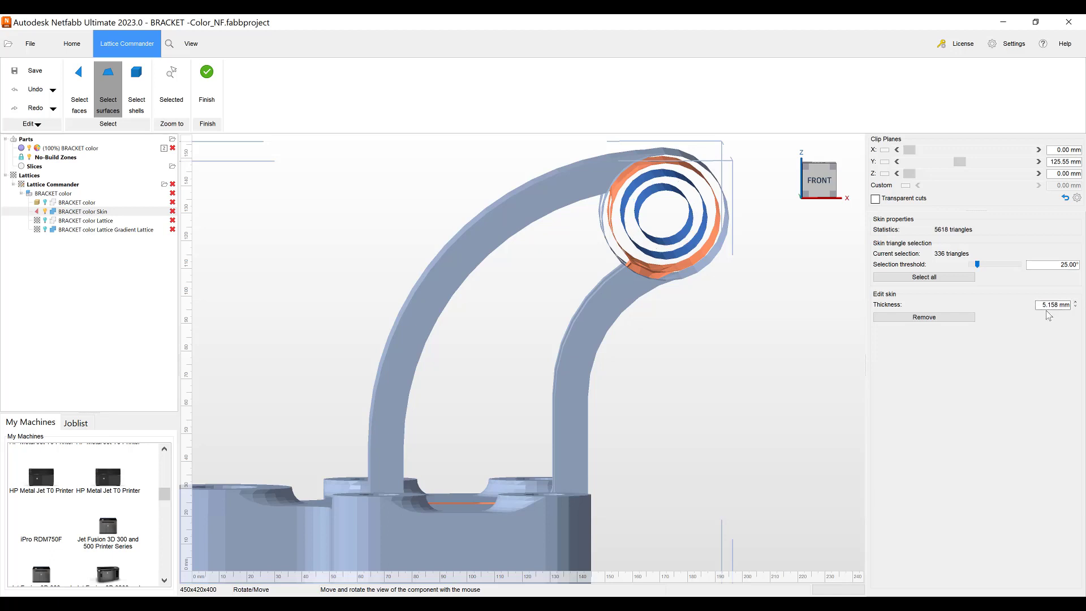
scroll(681, 362, down, 3)
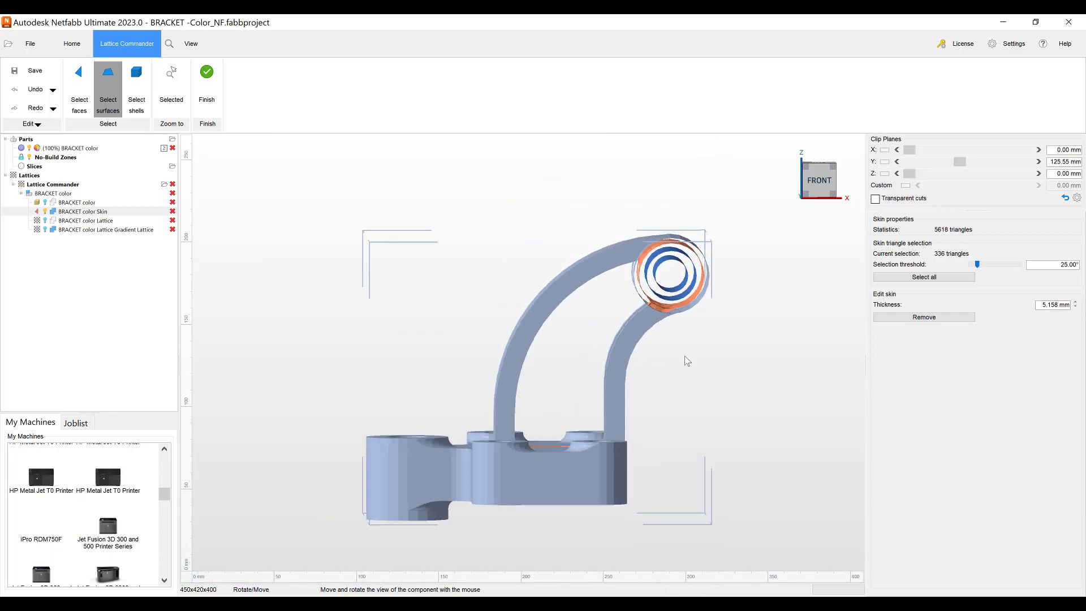
right_drag(686, 358, 656, 316)
scroll(655, 240, up, 4)
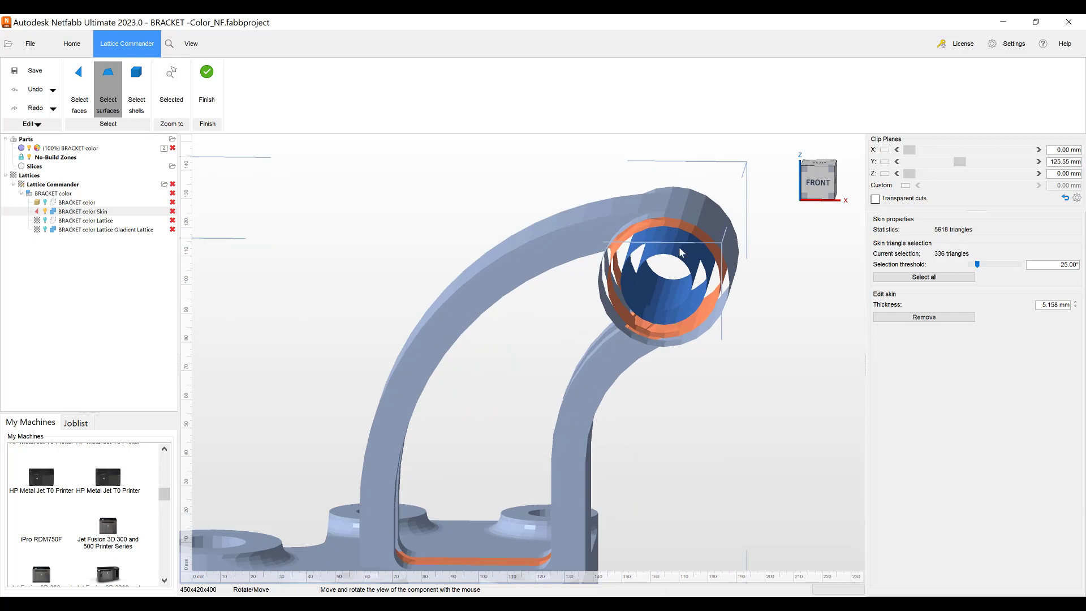
scroll(604, 260, down, 1)
scroll(604, 254, down, 1)
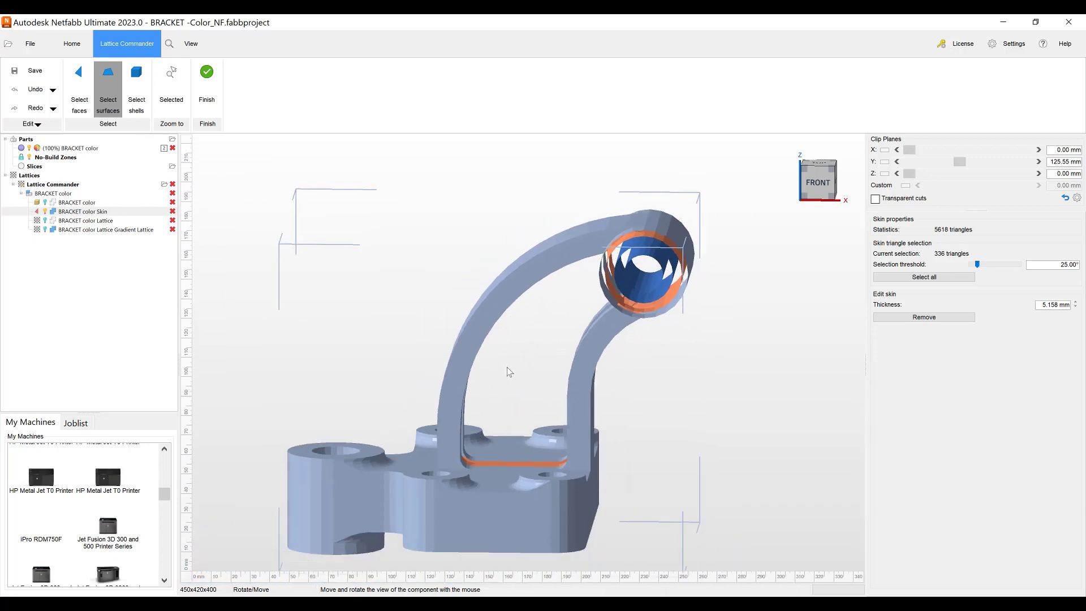
Step: Finish skin editing and make the lattice and gradient lattice visible again
click(207, 72)
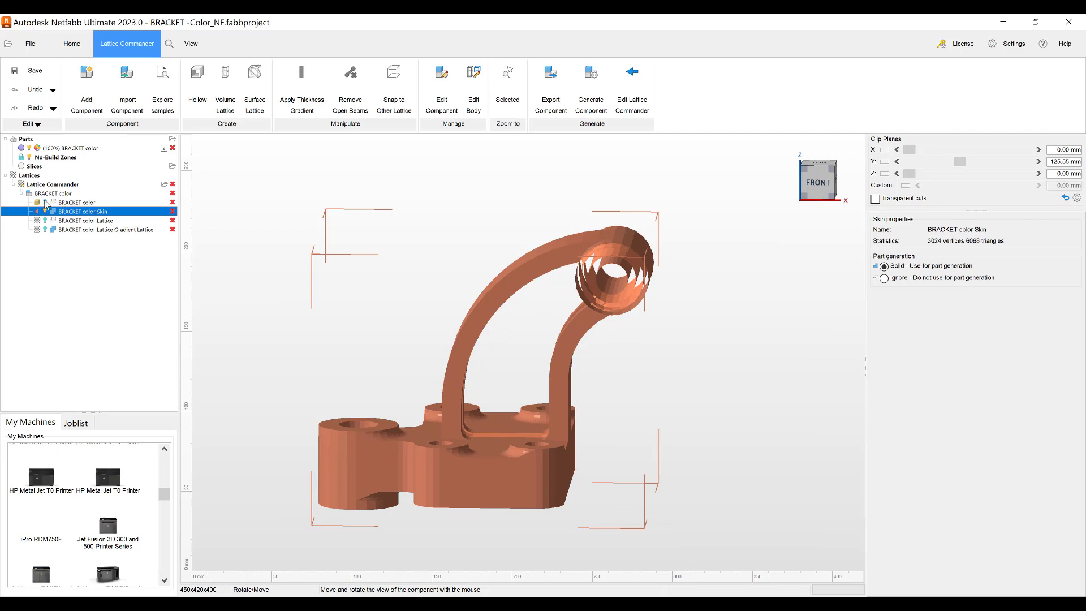
click(46, 218)
click(45, 220)
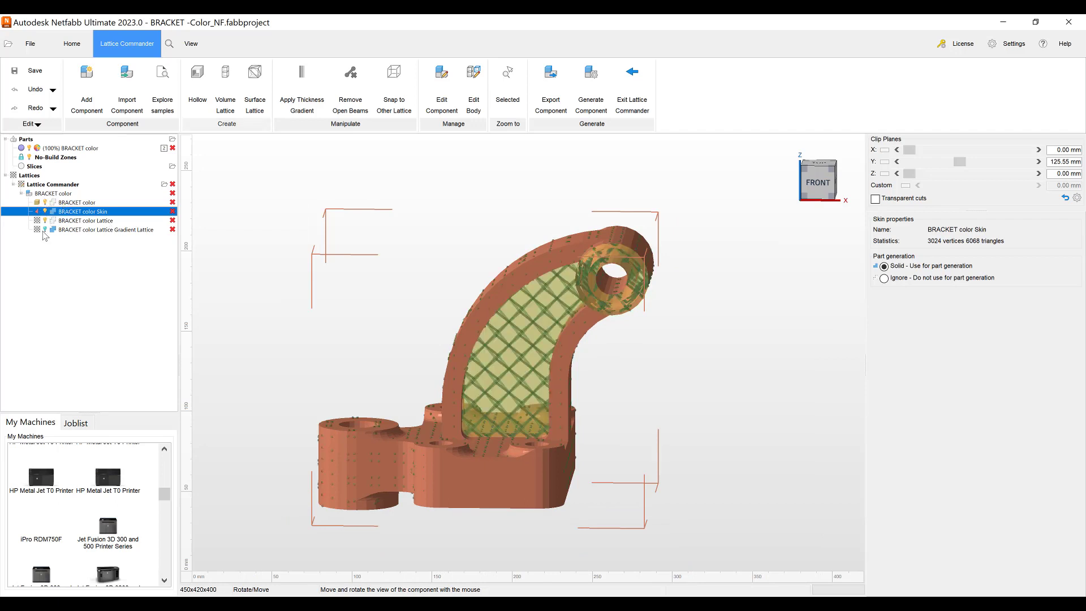
click(46, 230)
right_drag(463, 279, 475, 271)
drag(476, 271, 497, 244)
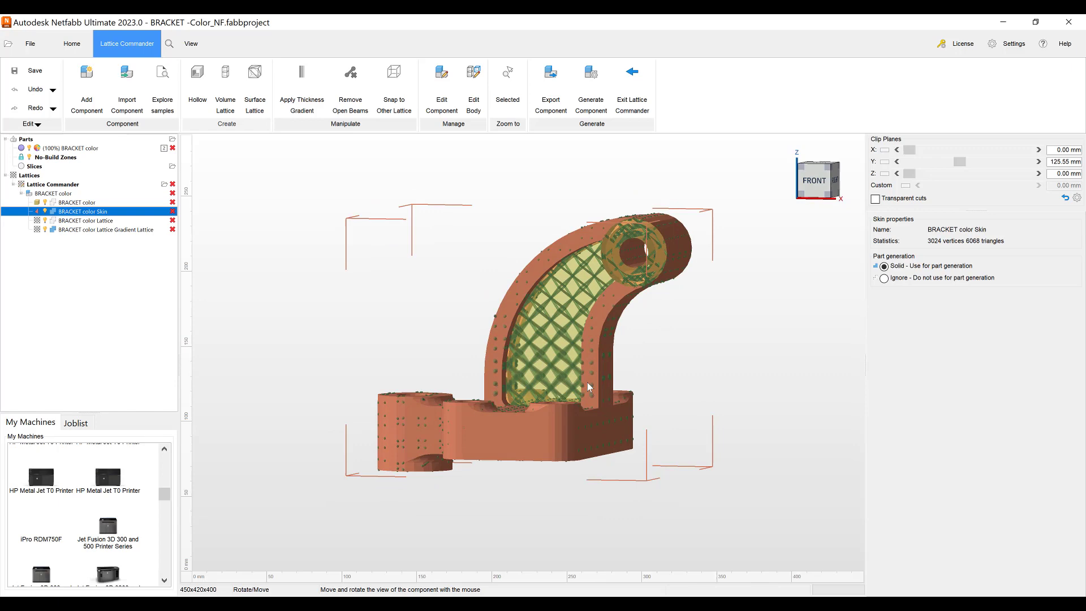
Step: Set the BRACKET color Mesh role to Trim in Component properties
click(446, 100)
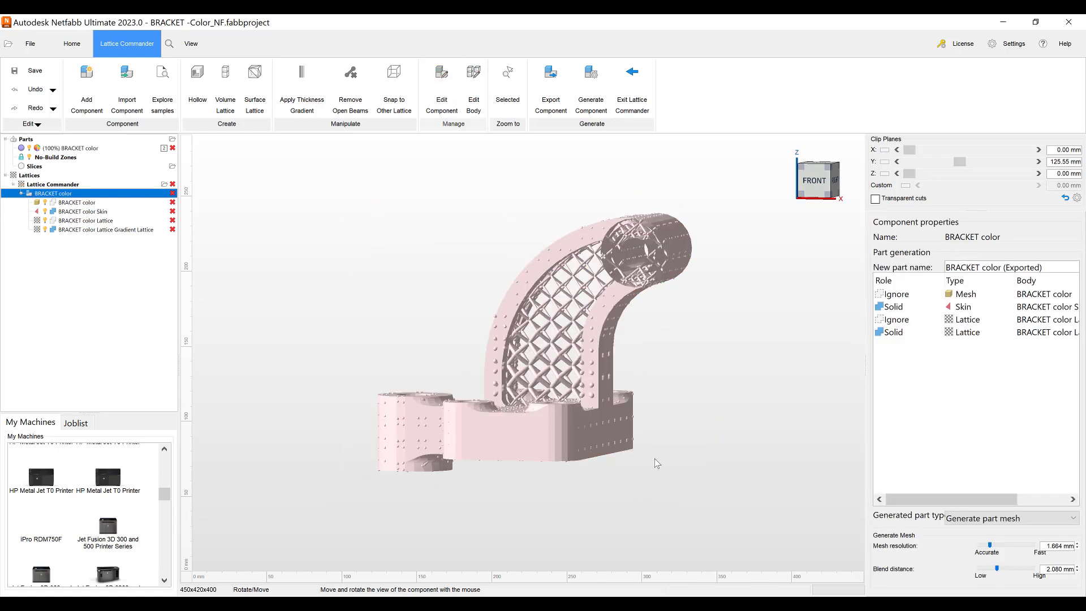
mouse_move(710, 383)
right_down()
mouse_move(740, 383)
mouse_move(708, 380)
right_up()
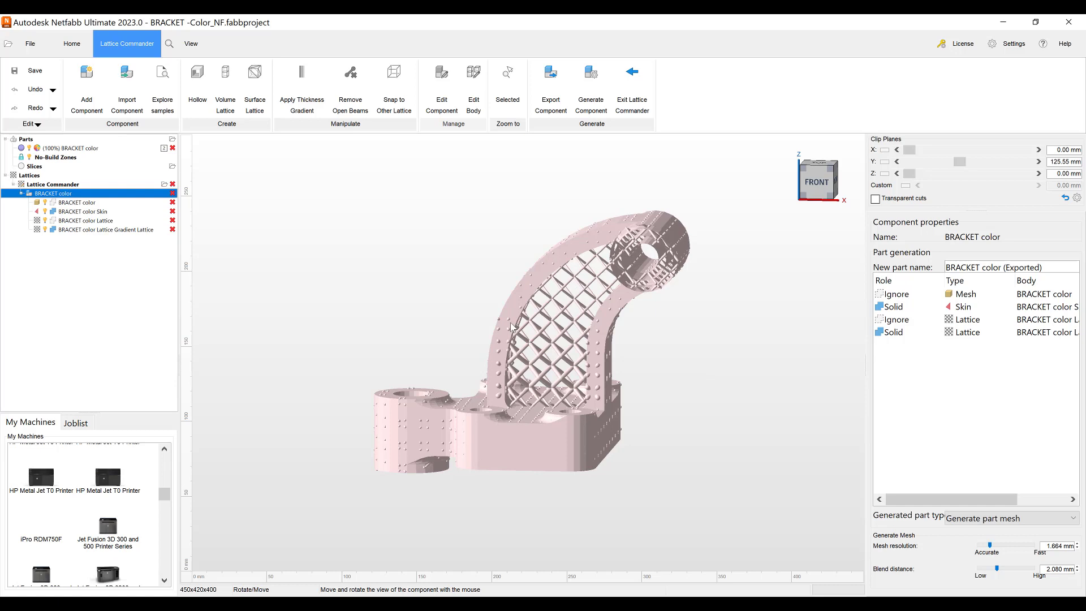
click(902, 298)
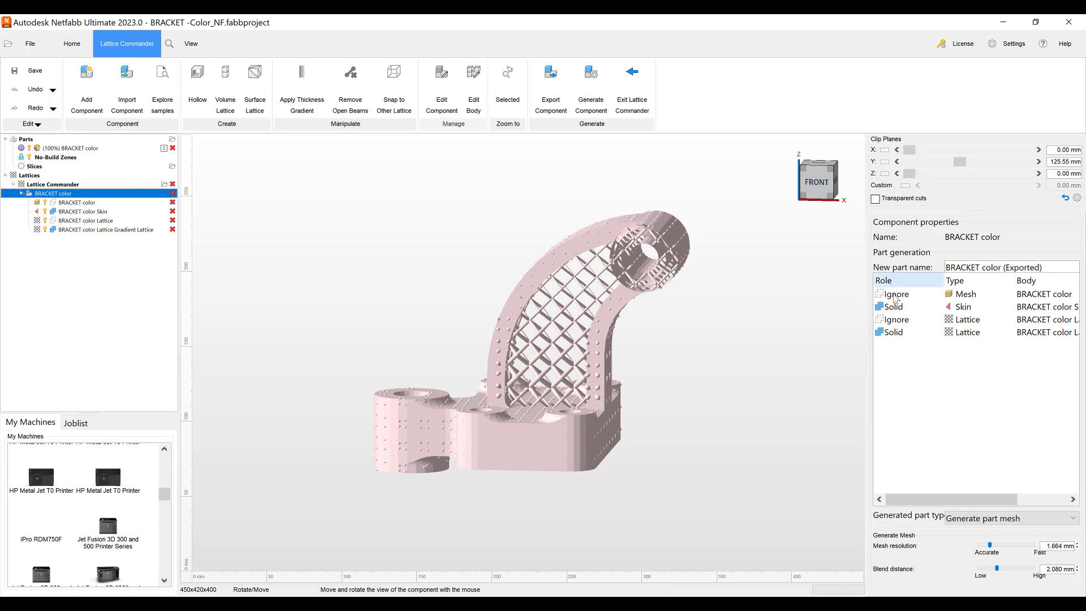
click(896, 301)
click(895, 300)
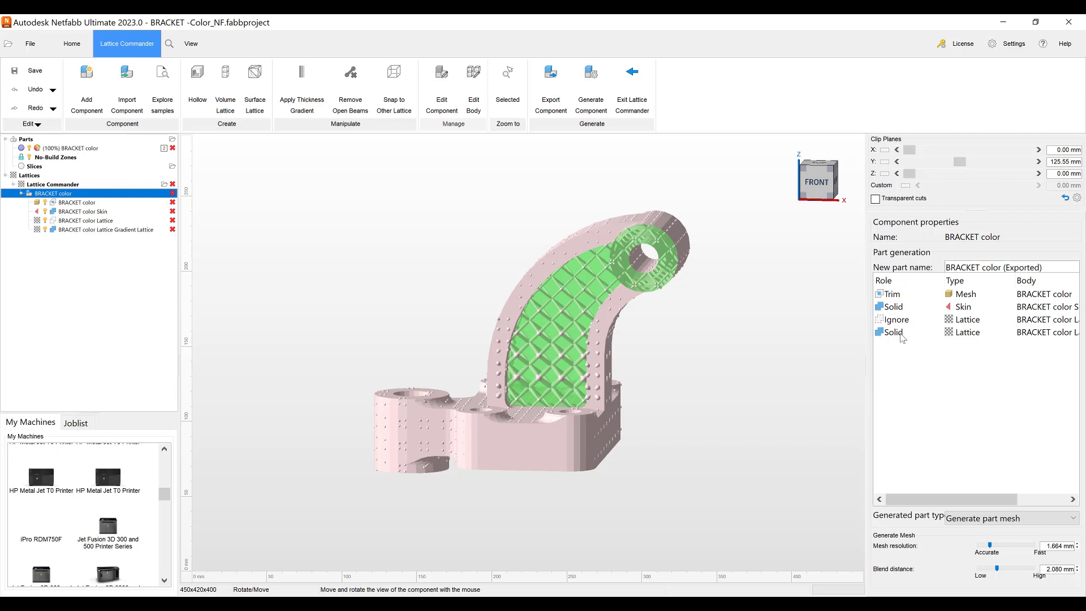
Step: Set Generated part type to Generate part mesh (legacy)
click(1073, 519)
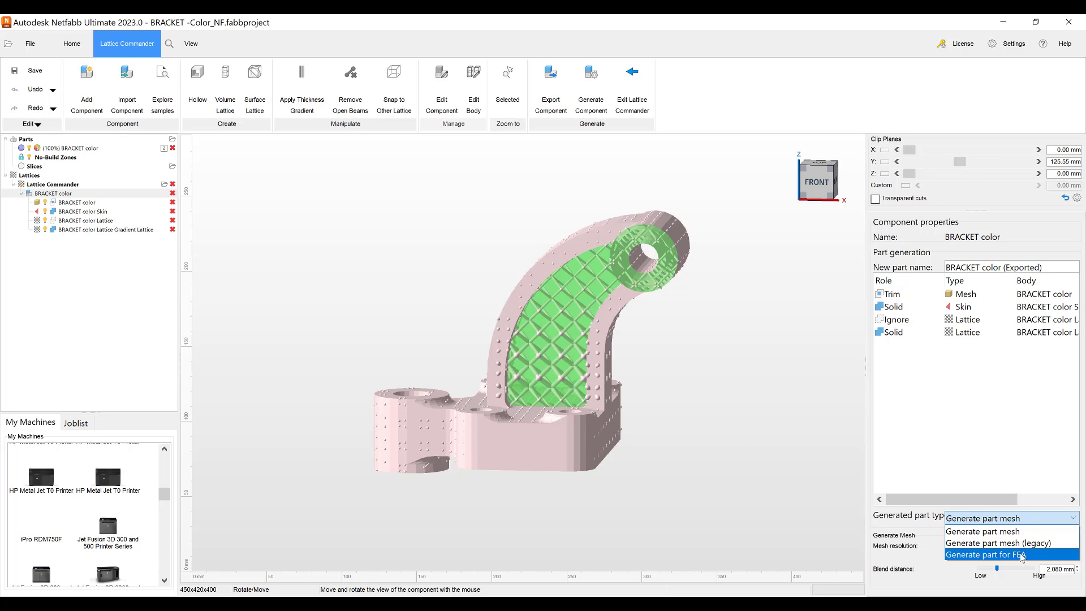
click(1012, 542)
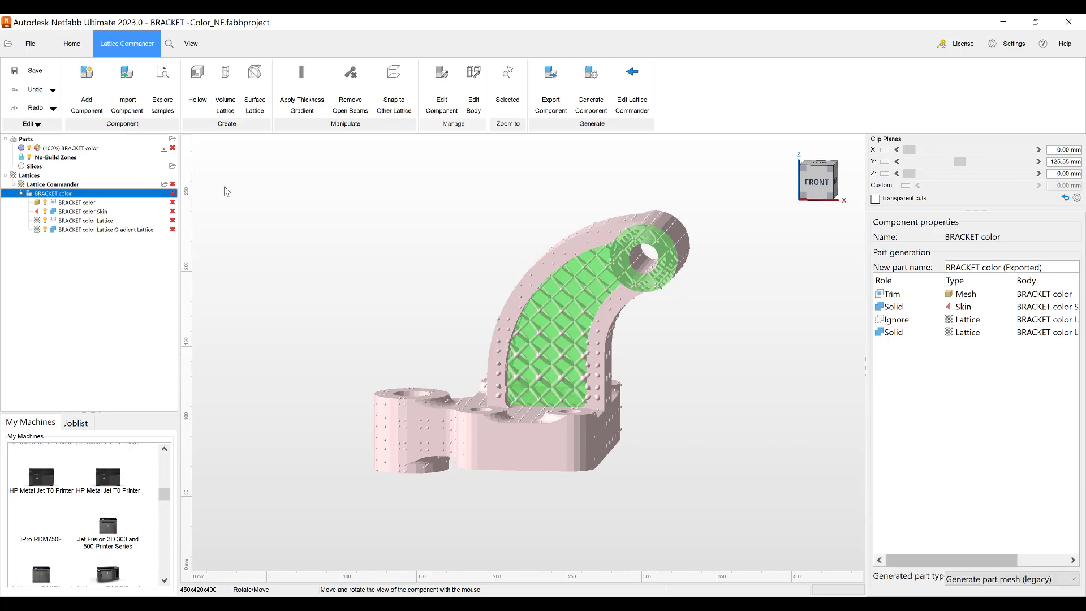
Step: Generate the component and select the resulting BRACKET color (Exported) part
click(589, 81)
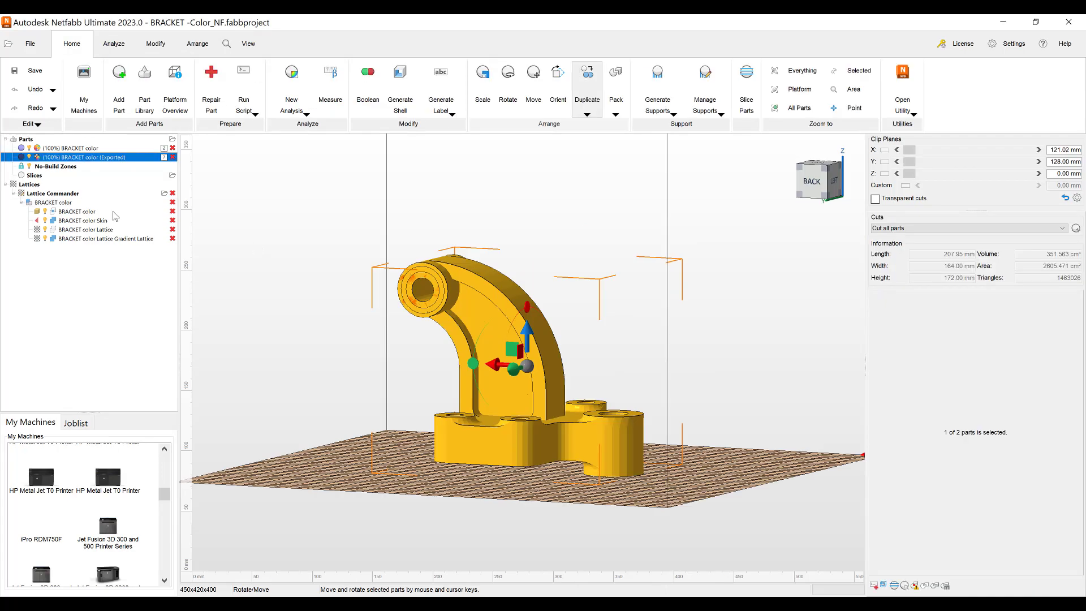
right_drag(283, 327, 534, 345)
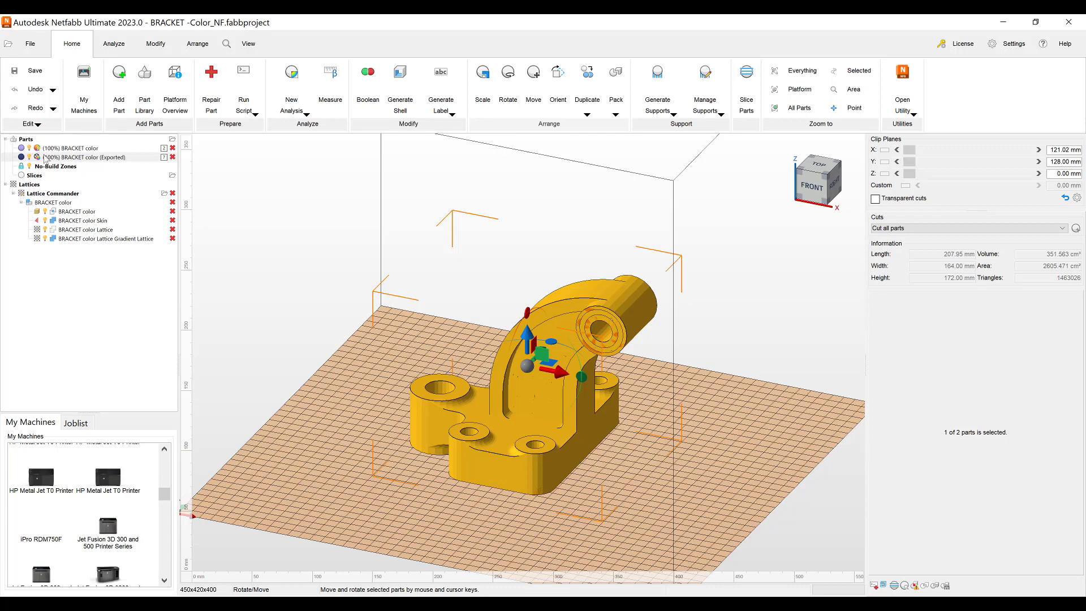
click(48, 213)
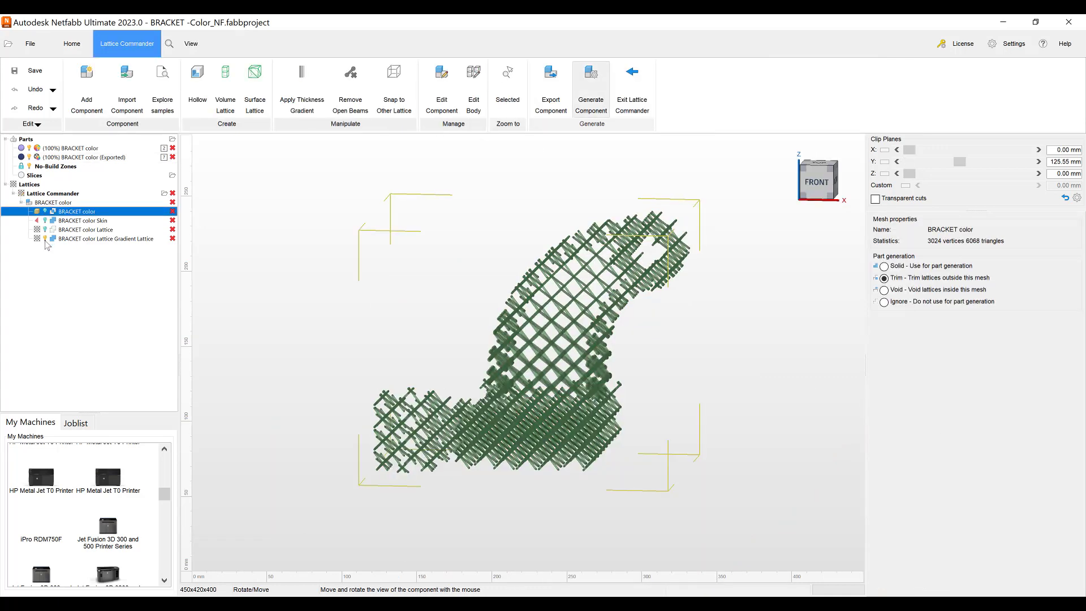
click(40, 148)
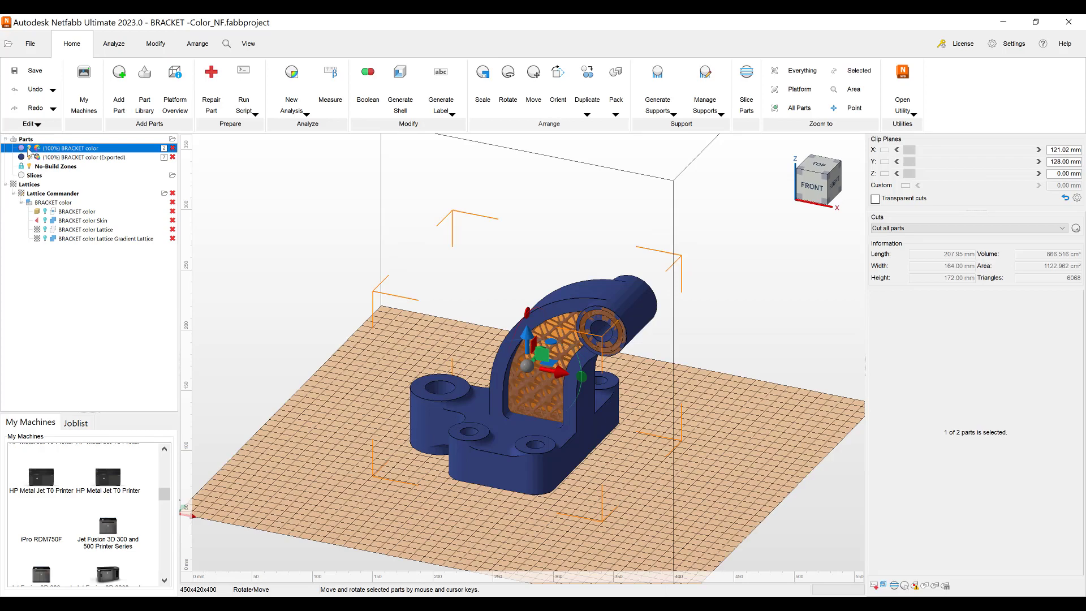
click(29, 157)
right_drag(494, 376, 515, 360)
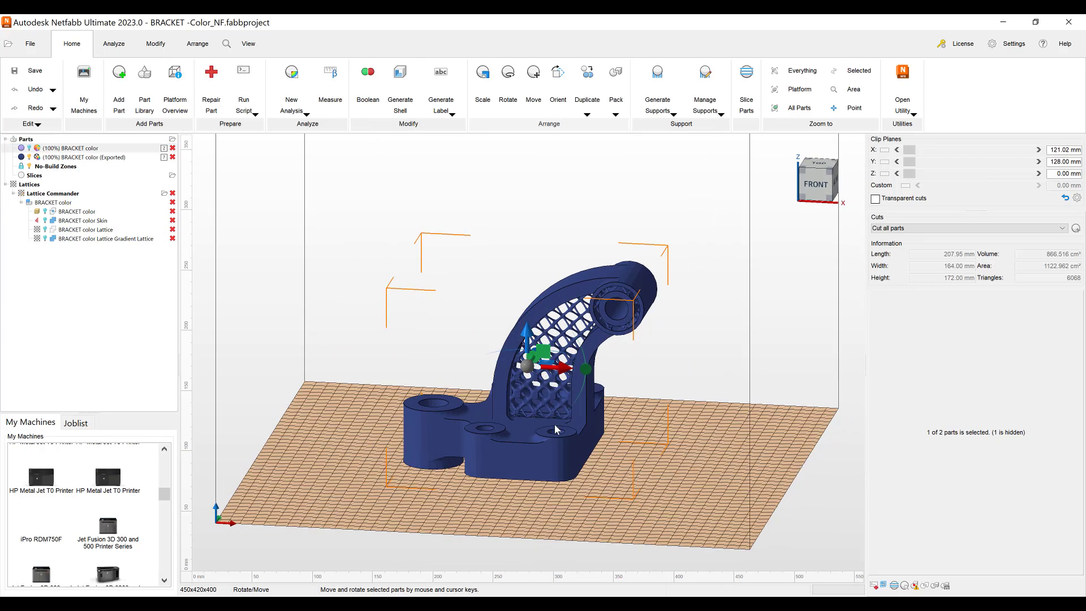
click(85, 157)
scroll(530, 410, up, 5)
right_drag(530, 405, 807, 258)
drag(911, 162, 962, 162)
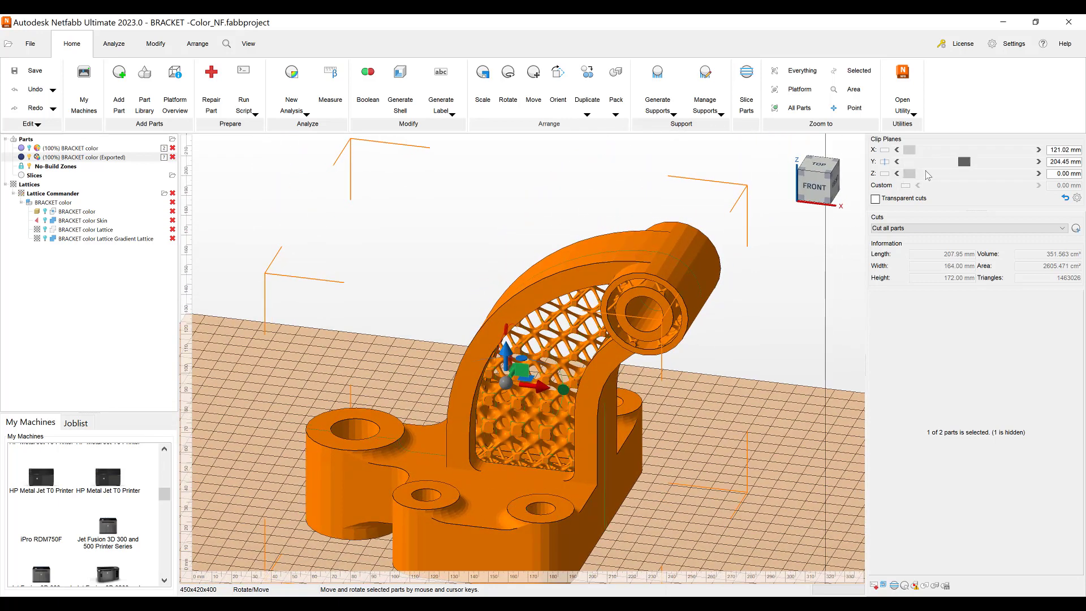
click(884, 163)
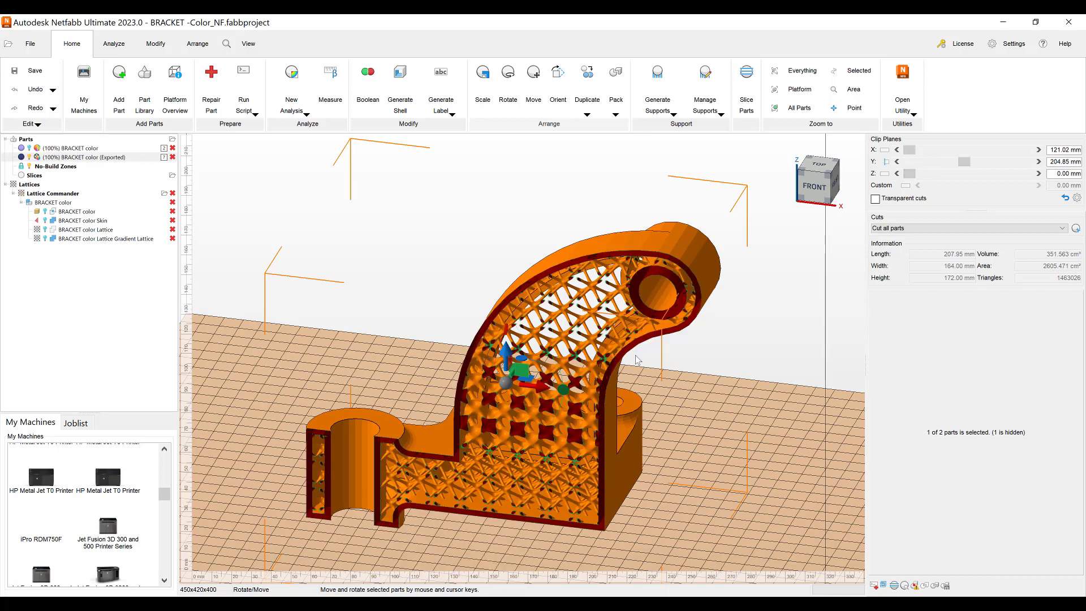
mouse_move(557, 428)
right_down()
mouse_move(562, 411)
mouse_move(549, 436)
right_up()
scroll(549, 435, up, 3)
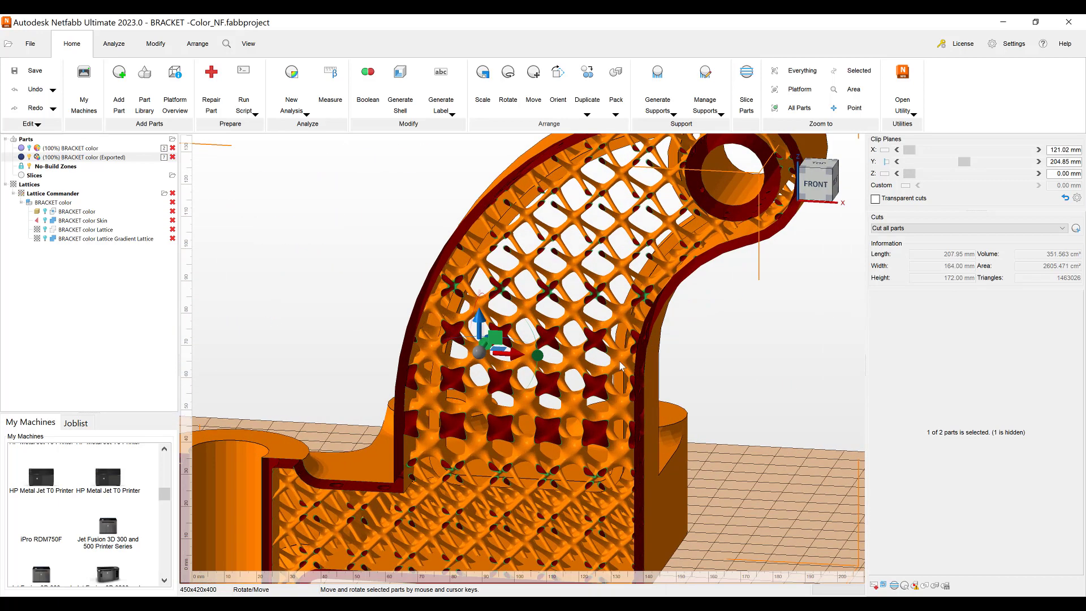
scroll(549, 435, down, 4)
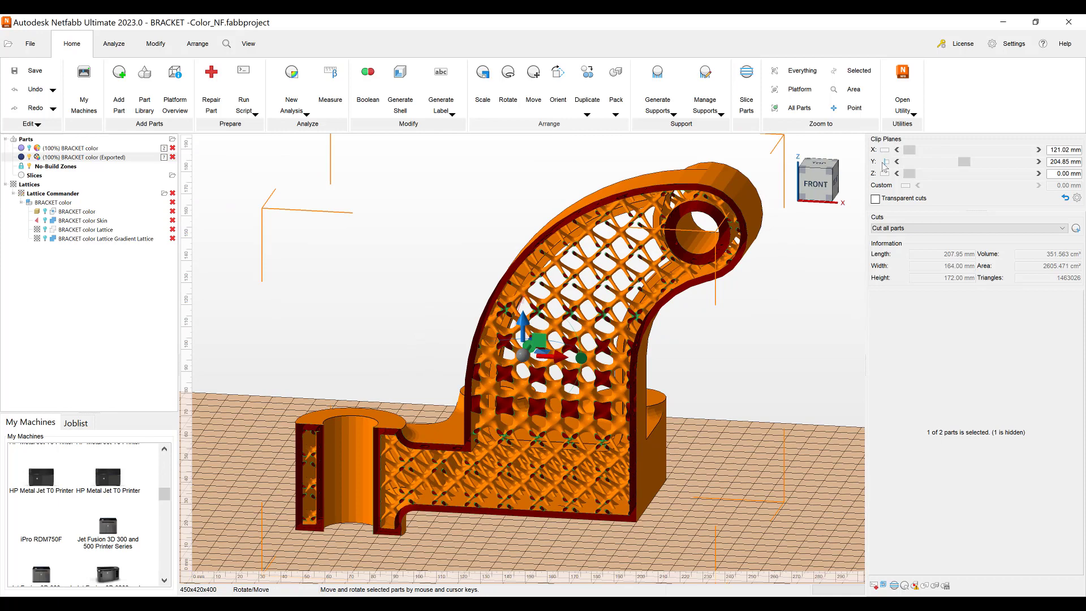
click(885, 162)
scroll(486, 413, down, 2)
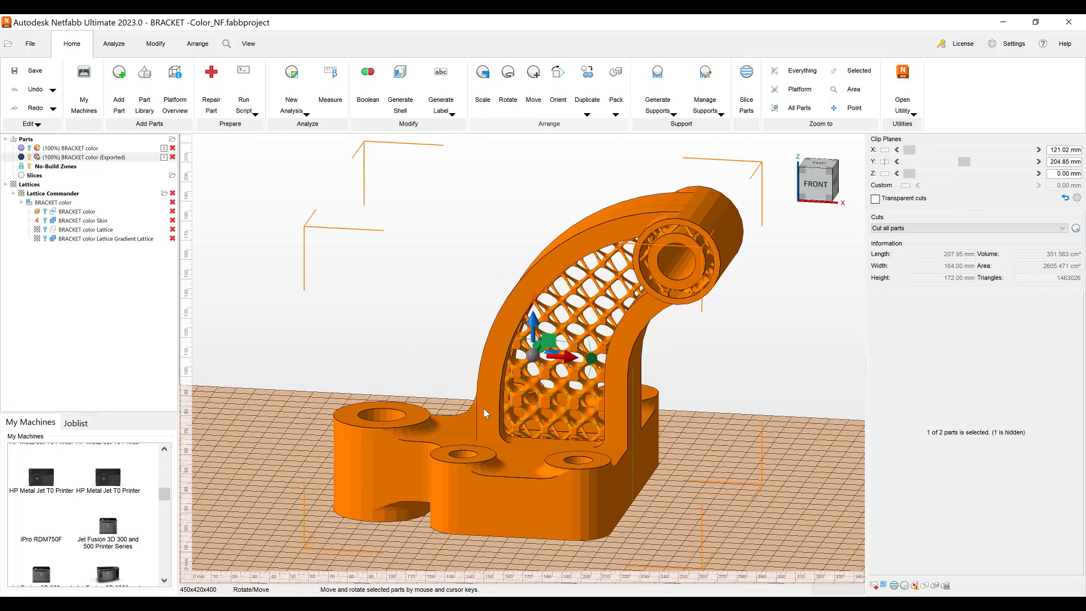
right_drag(485, 413, 505, 398)
scroll(524, 393, up, 2)
scroll(525, 392, down, 2)
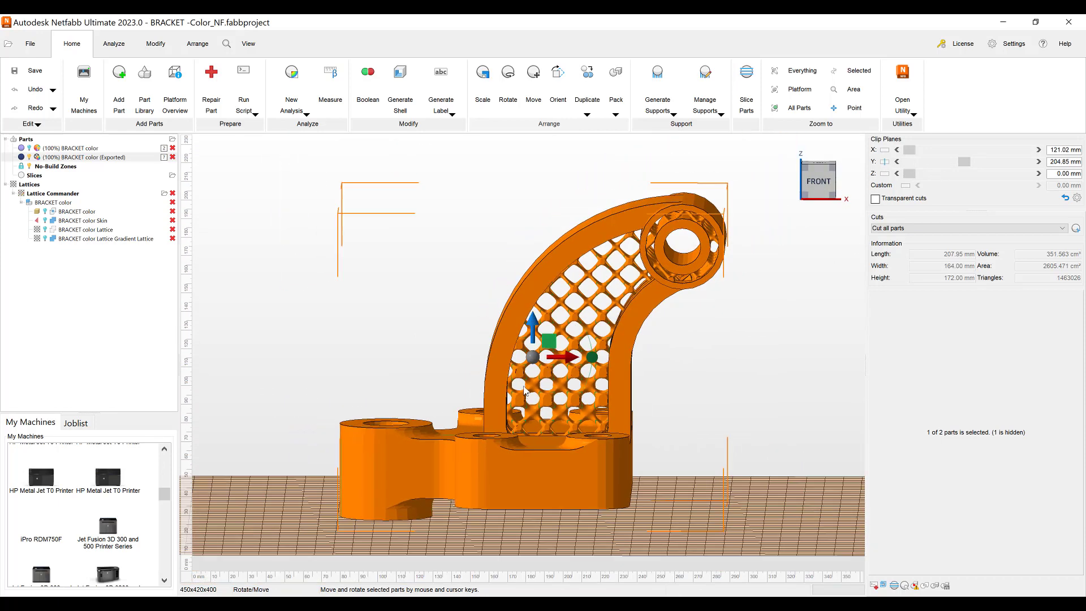
scroll(524, 392, down, 2)
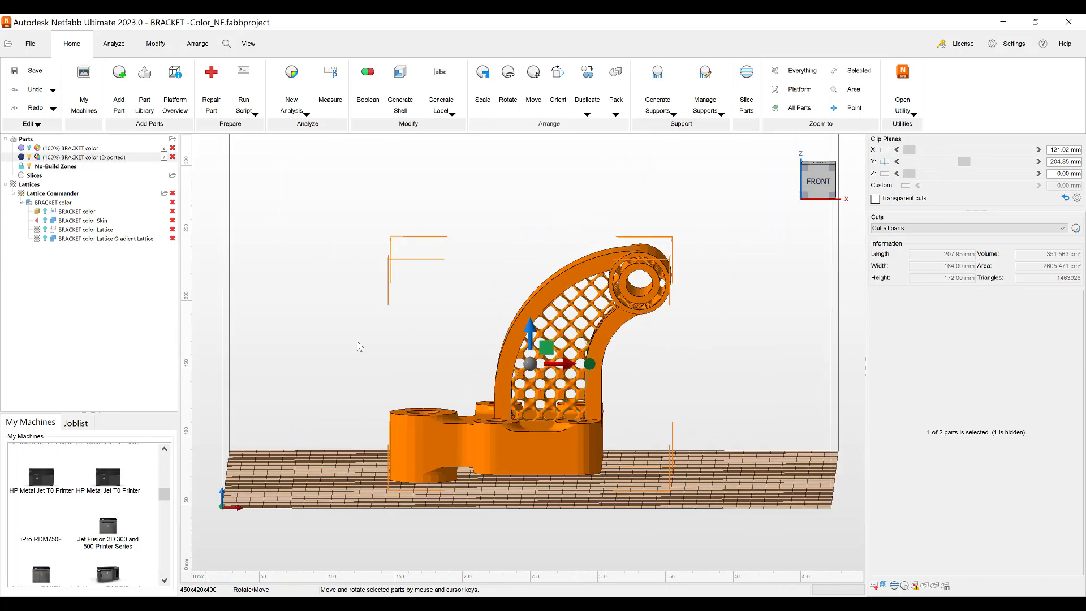
click(30, 156)
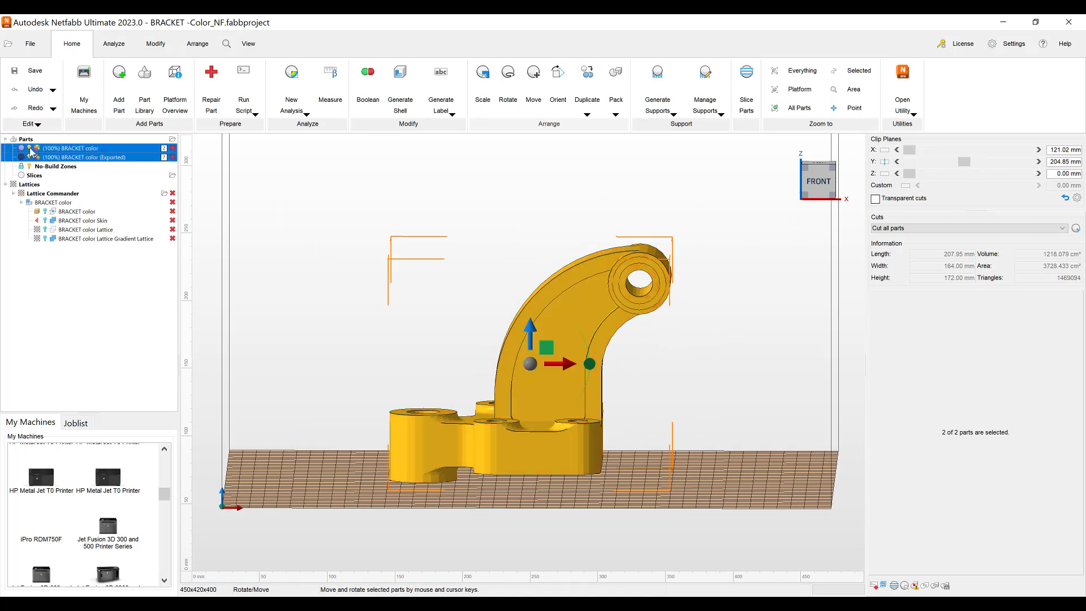
Step: Slide the original bracket to the right along X, beside the lattice version
click(590, 364)
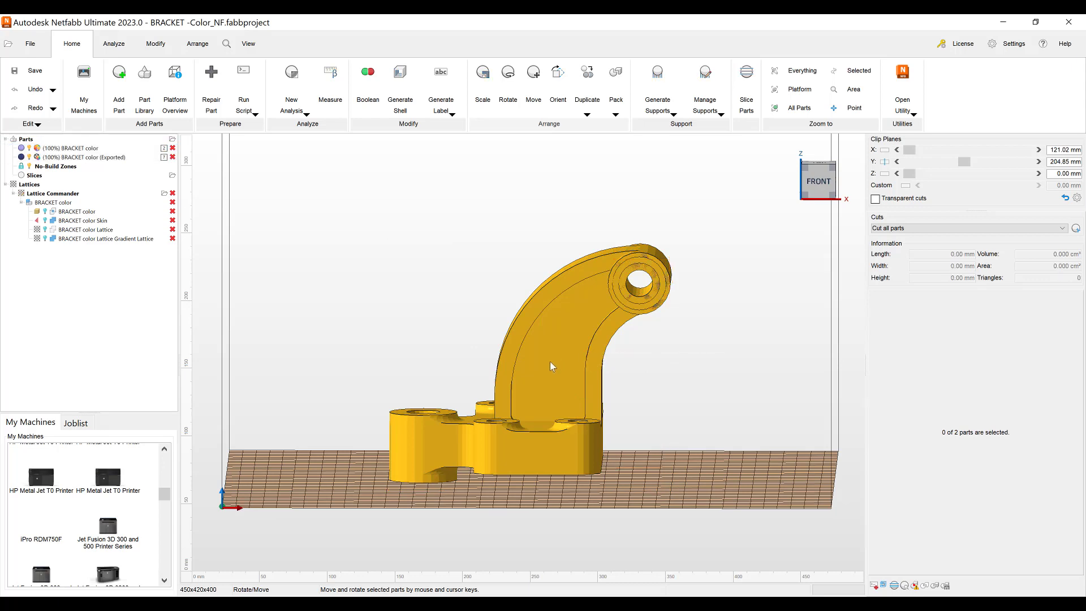
click(554, 364)
drag(557, 365, 818, 356)
Step: Select both brackets together and switch to the Analyze tab
scroll(472, 390, down, 3)
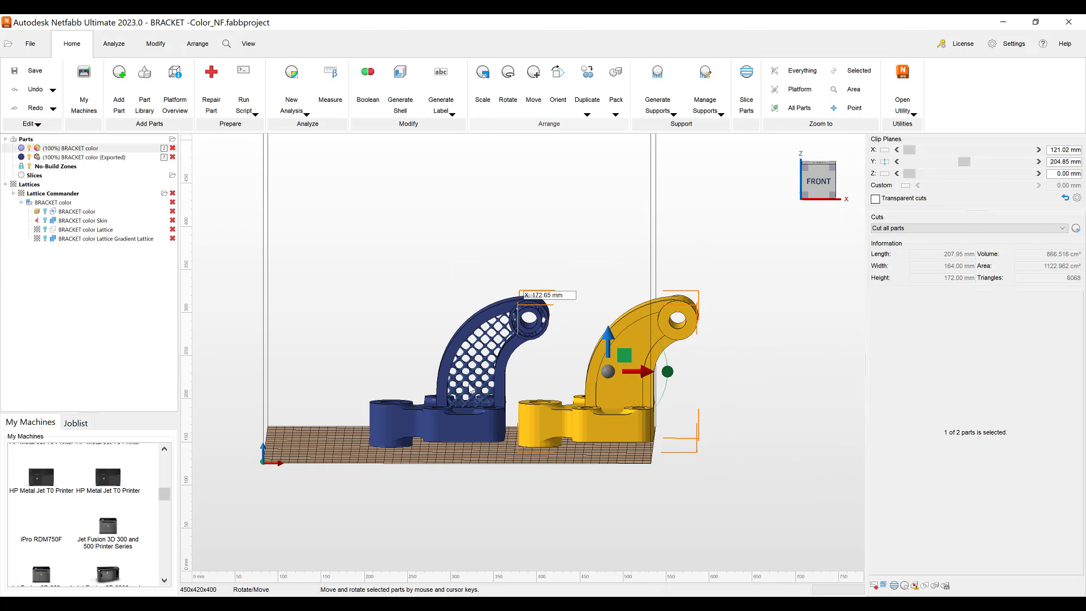
ctrl+click(467, 416)
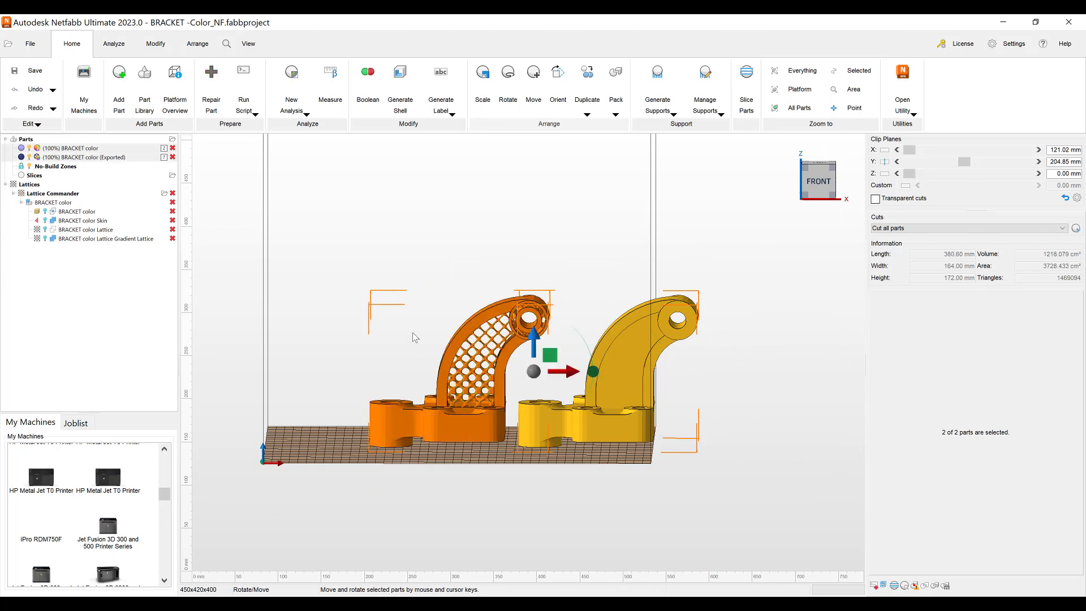
click(115, 44)
click(86, 82)
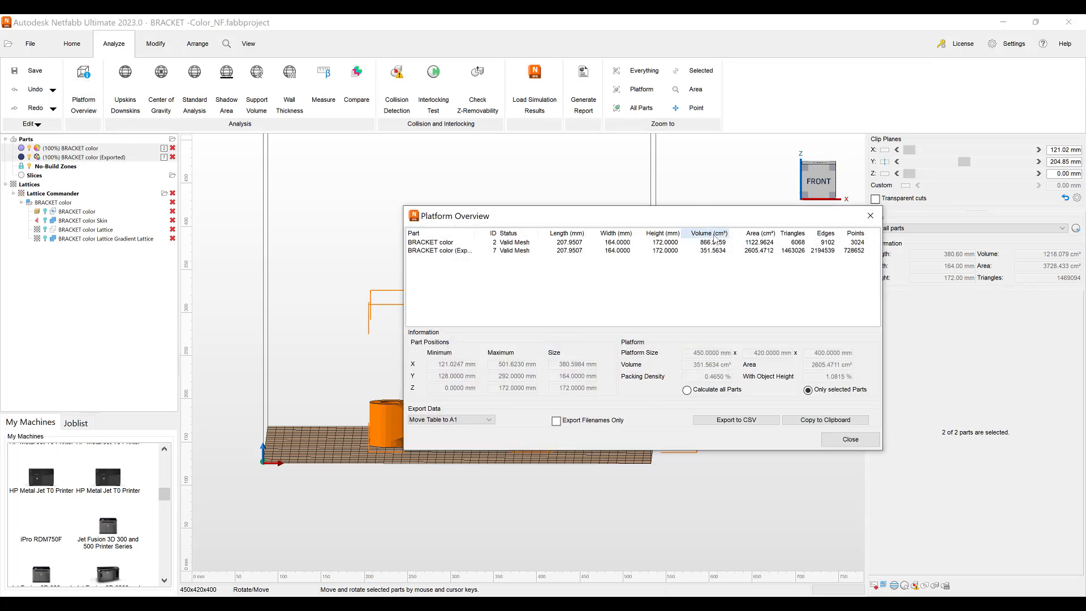
drag(722, 222, 868, 125)
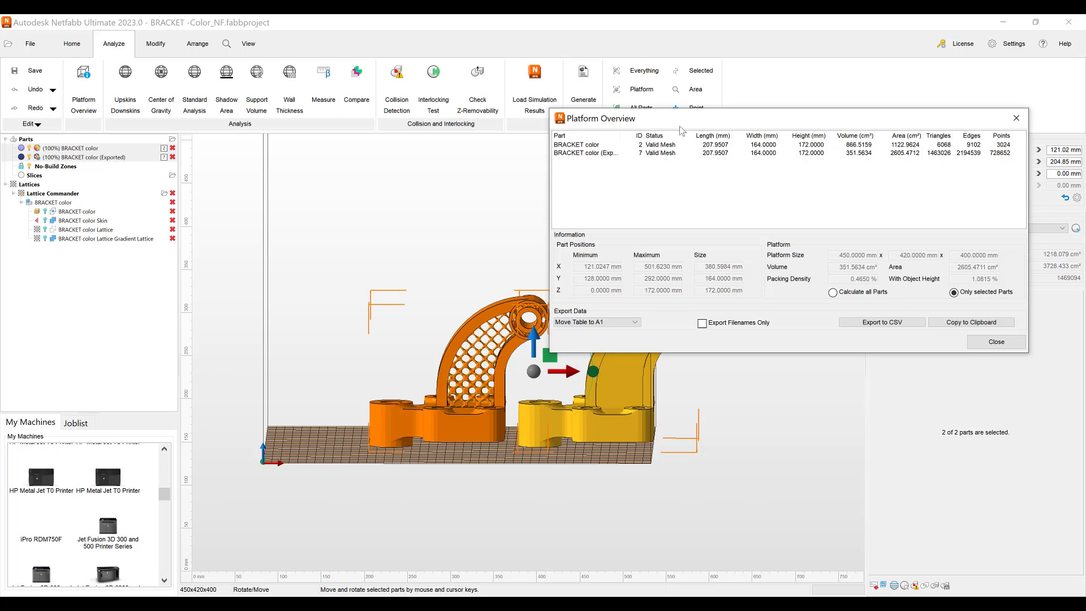
drag(682, 119, 700, 45)
click(602, 403)
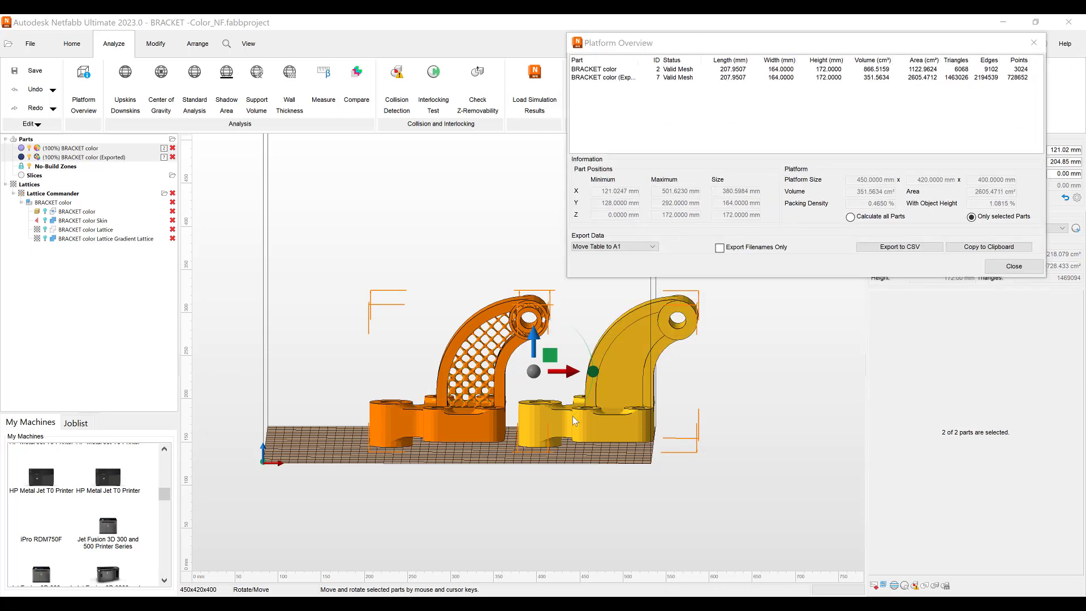
click(1013, 266)
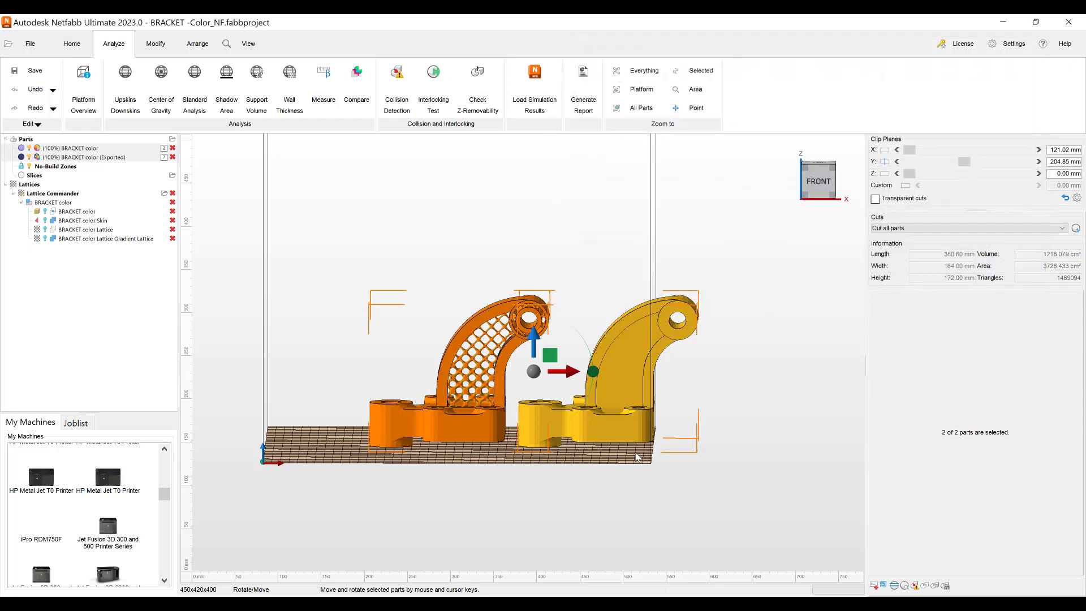
right_drag(650, 441, 561, 467)
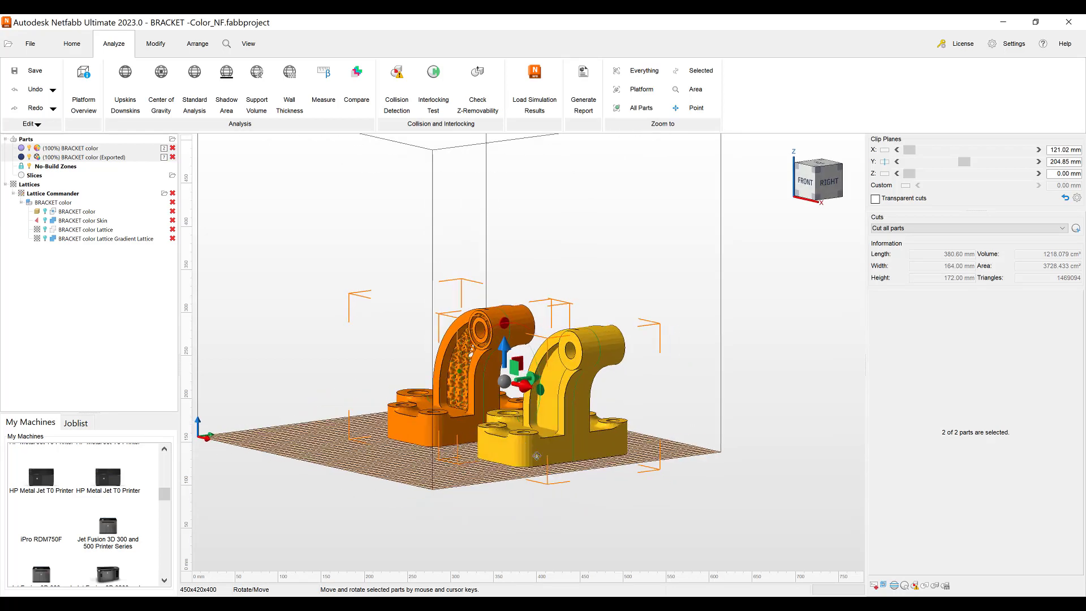